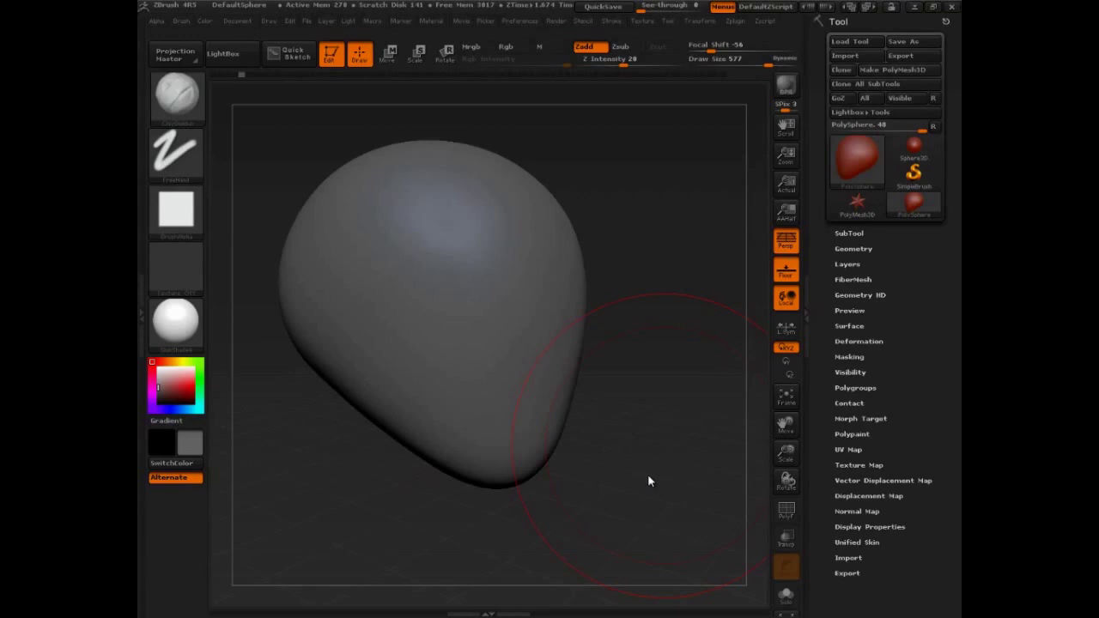
# Switch the active sculpting brush to the Move brush
pyautogui.moveTo(650, 478)
pyautogui.mouseDown()
pyautogui.moveTo(661, 503)
pyautogui.moveTo(652, 501)
pyautogui.mouseUp()
pyautogui.press('b')
pyautogui.press('m')
pyautogui.press('v')
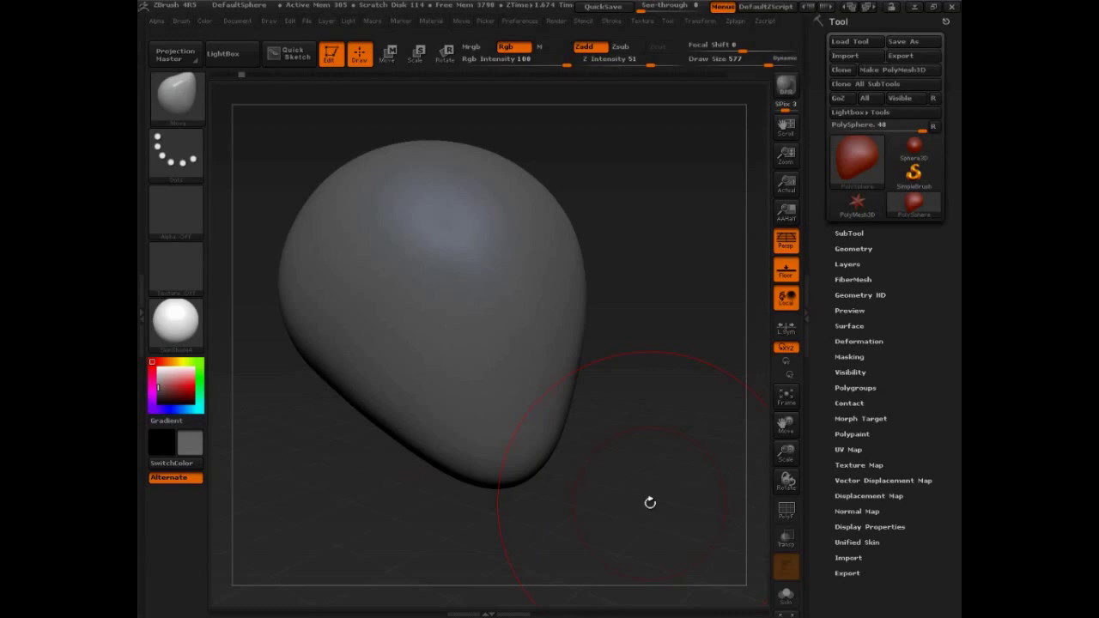
pyautogui.hotkey('ctrl', 'shift', 'd')
pyautogui.moveTo(650, 481)
pyautogui.mouseDown()
pyautogui.moveTo(256, 135)
pyautogui.moveTo(150, 69)
pyautogui.moveTo(239, 120)
pyautogui.mouseUp()
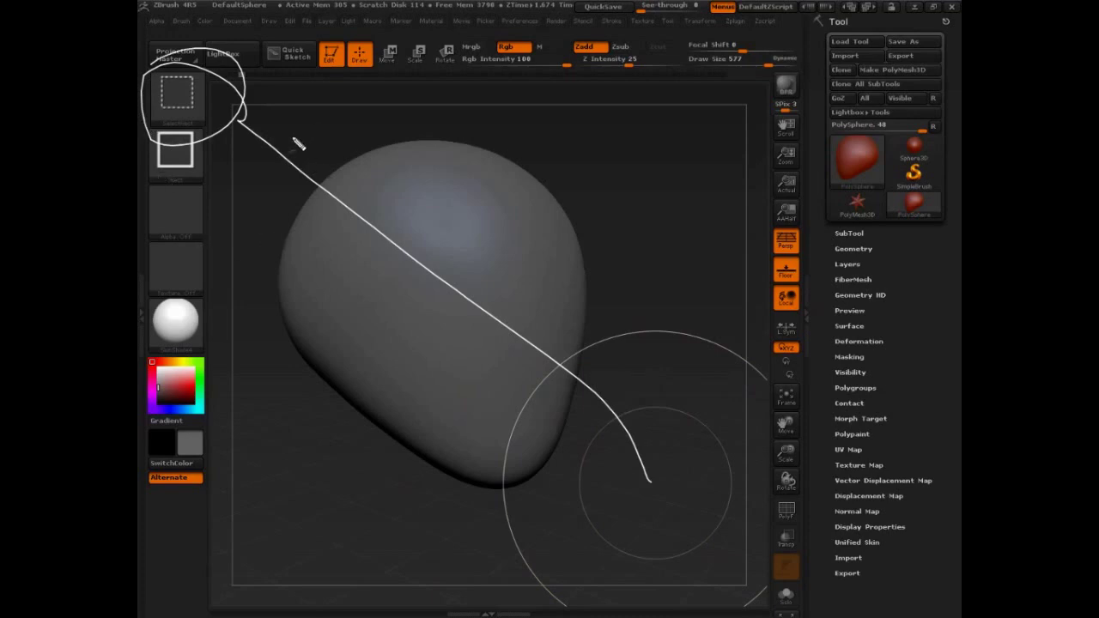
pyautogui.moveTo(327, 110)
pyautogui.mouseDown()
pyautogui.moveTo(352, 129)
pyautogui.moveTo(392, 118)
pyautogui.moveTo(550, 129)
pyautogui.moveTo(666, 120)
pyautogui.mouseUp()
pyautogui.moveTo(313, 176); pyautogui.dragTo(309, 175)
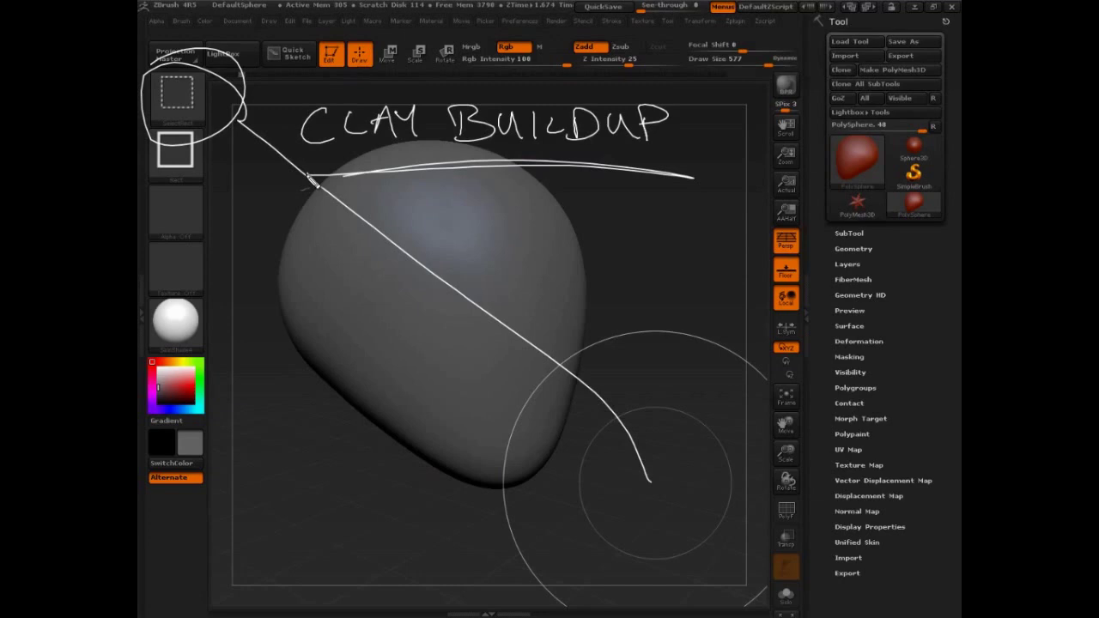
pyautogui.press('Escape')
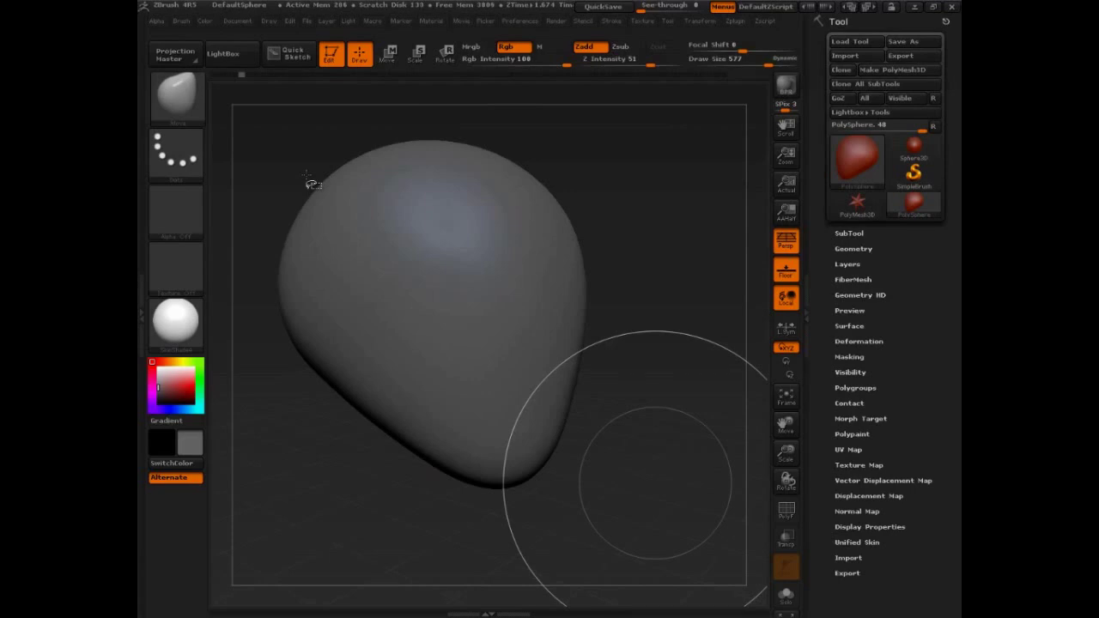
# Select the ClayBuildup brush from the sculpting brush library and set its draw size to 332
pyautogui.moveTo(649, 272); pyautogui.dragTo(637, 271)
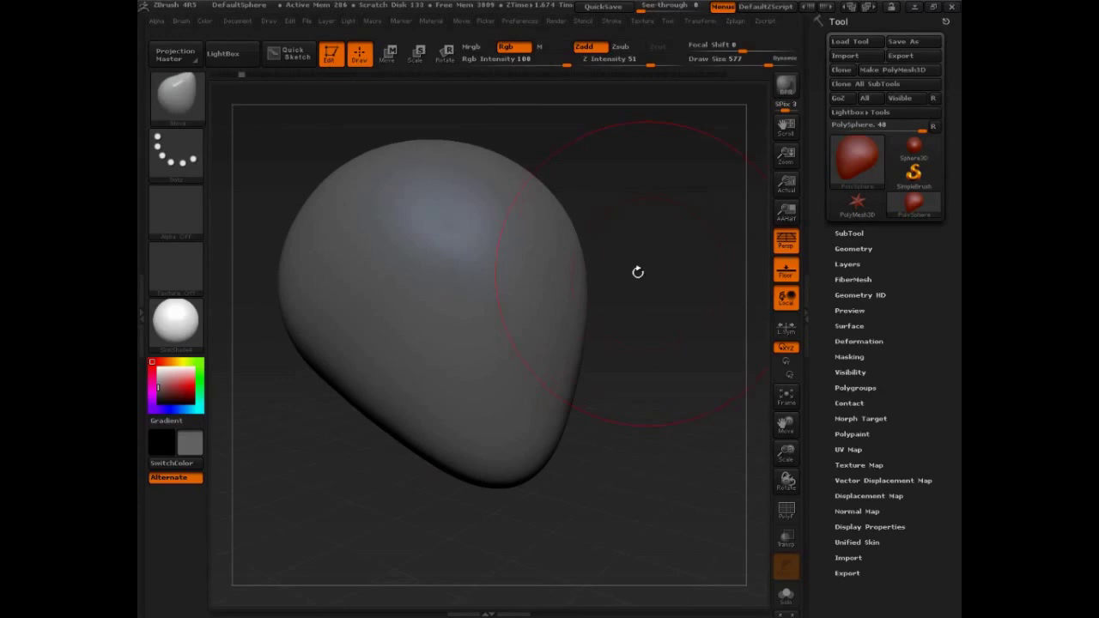
pyautogui.click(182, 101)
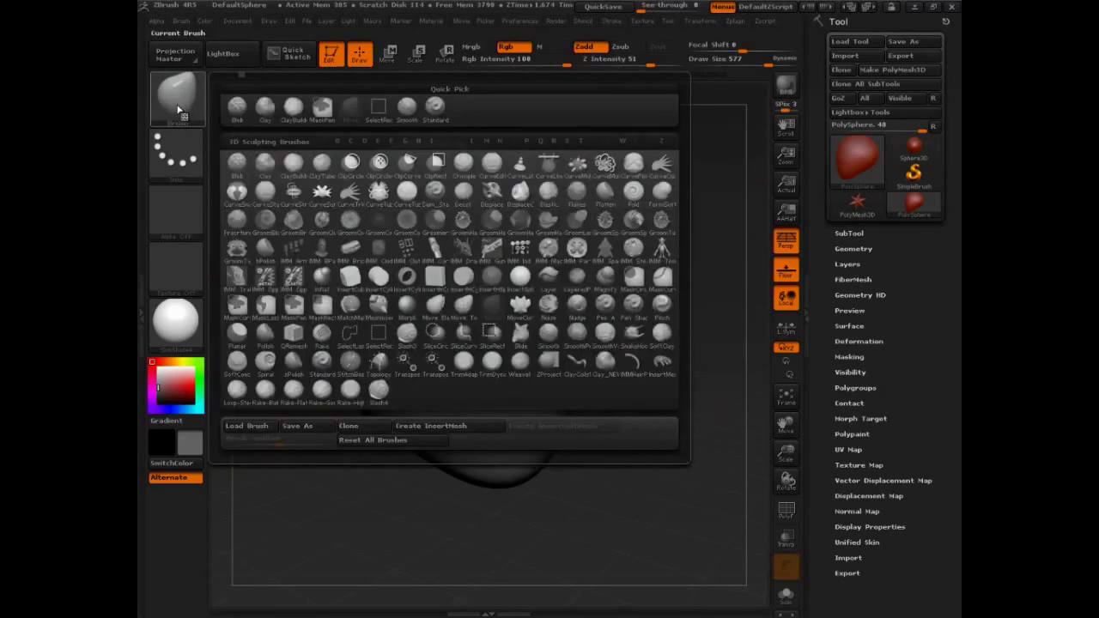
pyautogui.click(180, 106)
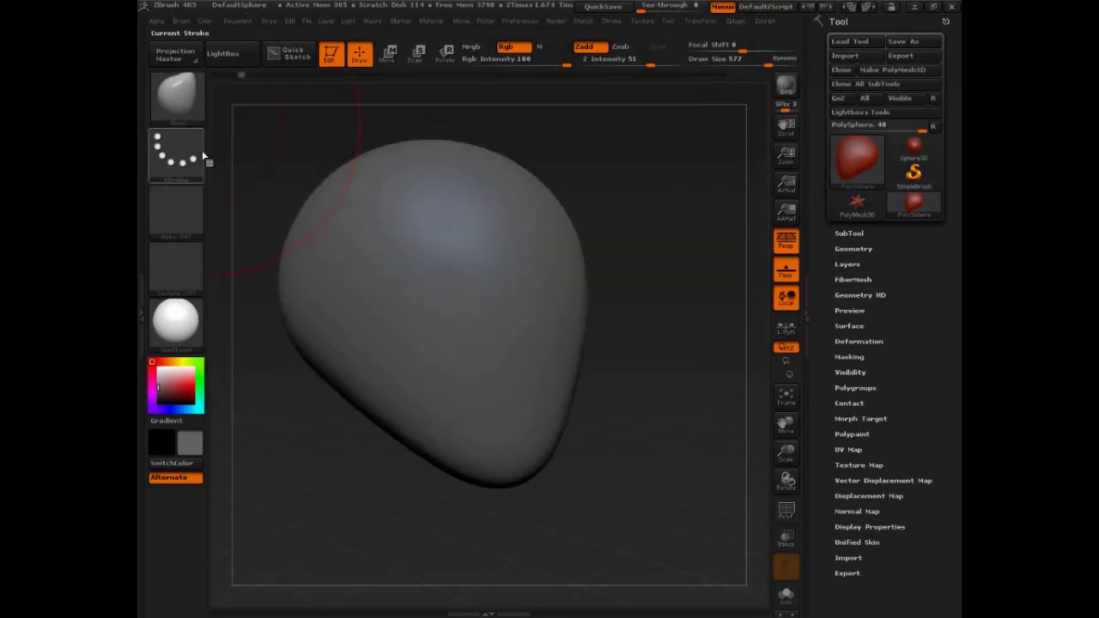
pyautogui.click(180, 100)
pyautogui.click(182, 105)
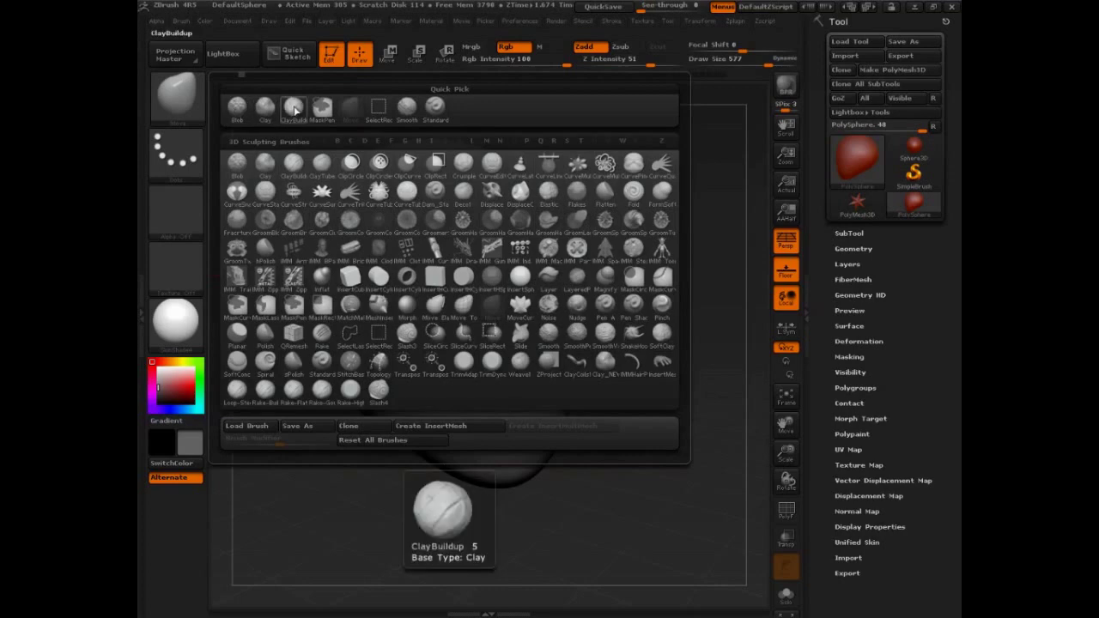
pyautogui.click(182, 103)
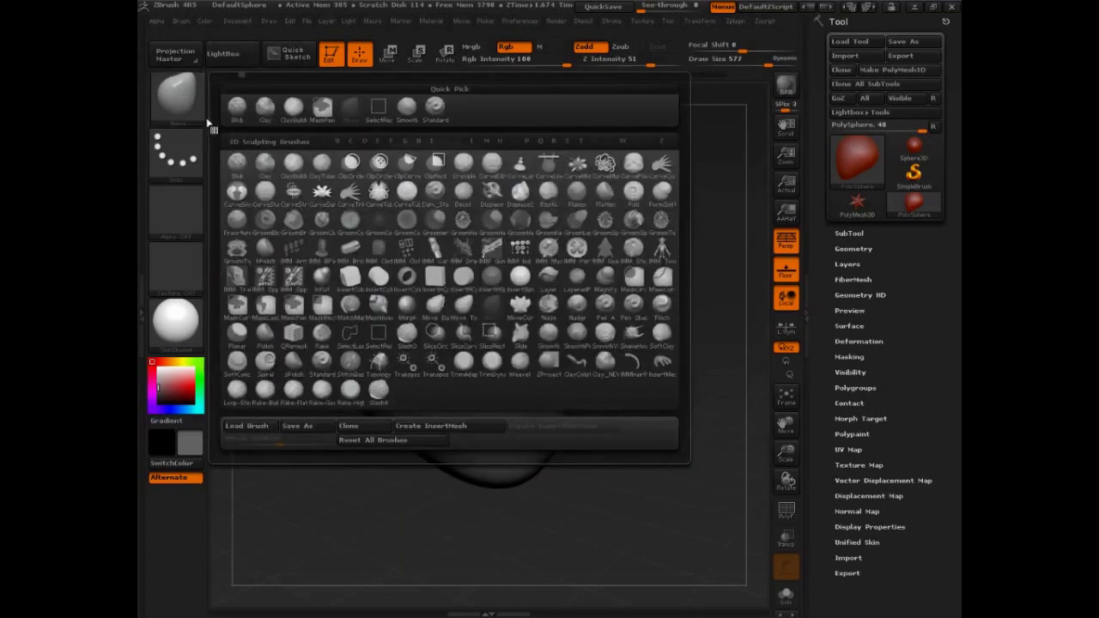
pyautogui.click(180, 101)
pyautogui.click(178, 99)
pyautogui.click(182, 98)
pyautogui.click(182, 98)
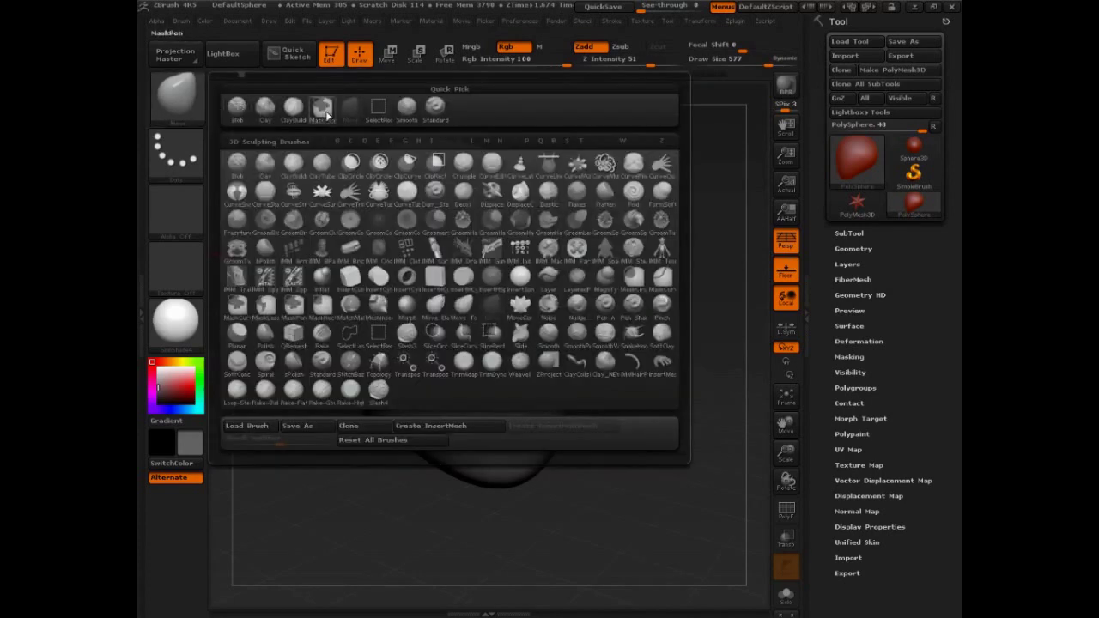
pyautogui.click(293, 166)
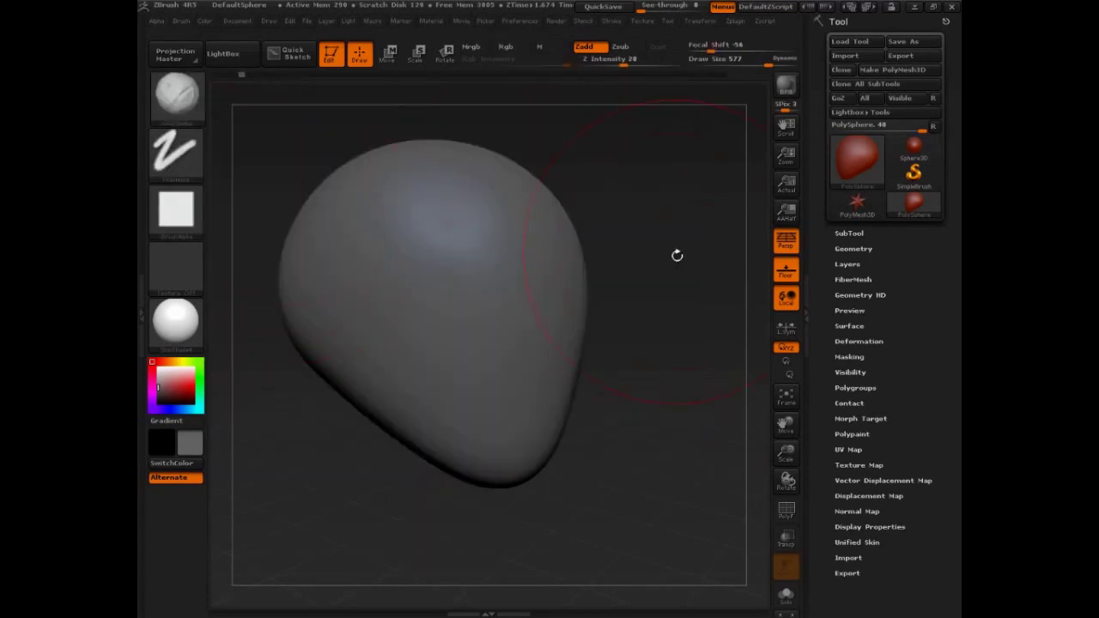
pyautogui.moveTo(766, 61); pyautogui.dragTo(748, 61)
pyautogui.moveTo(667, 510); pyautogui.dragTo(669, 515)
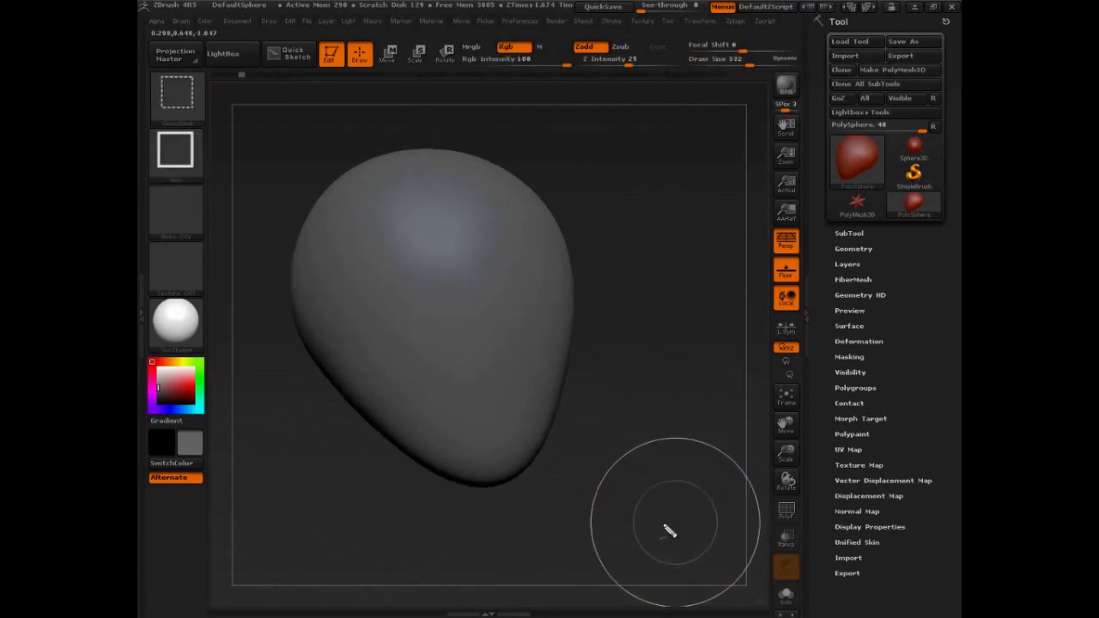
pyautogui.moveTo(393, 153)
pyautogui.keyDown('ctrl'); pyautogui.keyDown('shift'); pyautogui.mouseDown()
pyautogui.moveTo(311, 200)
pyautogui.moveTo(432, 490)
pyautogui.moveTo(589, 375)
pyautogui.moveTo(355, 155)
pyautogui.moveTo(259, 209)
pyautogui.mouseUp(); pyautogui.keyUp('shift'); pyautogui.keyUp('ctrl')
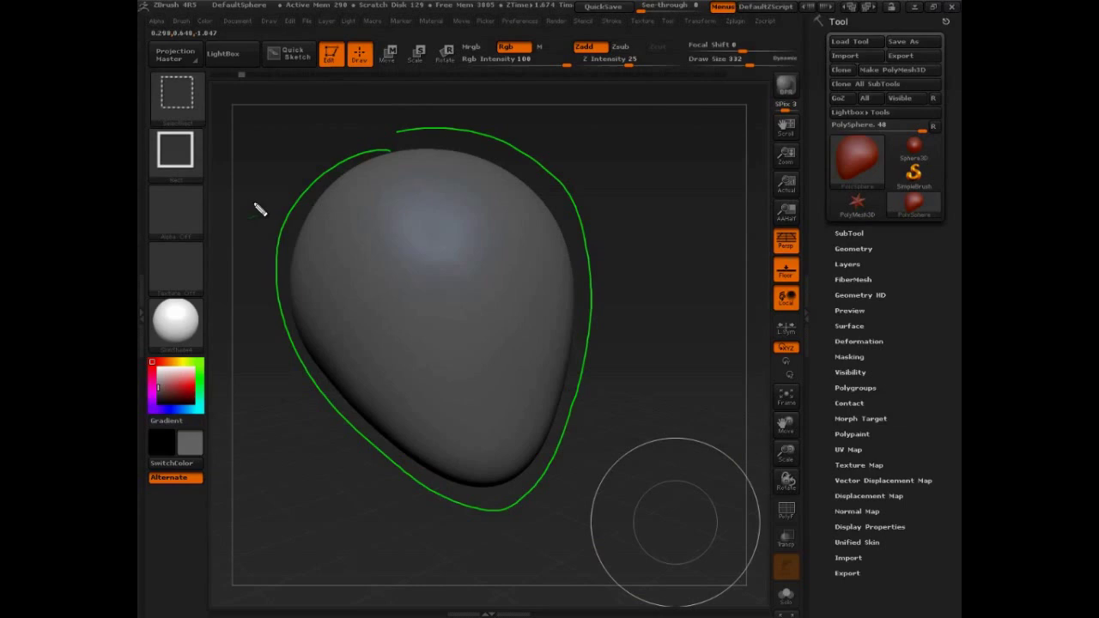
pyautogui.moveTo(479, 297); pyautogui.dragTo(448, 309)
pyautogui.moveTo(563, 302); pyautogui.dragTo(532, 297)
pyautogui.moveTo(487, 428); pyautogui.dragTo(538, 420)
pyautogui.moveTo(518, 333); pyautogui.dragTo(517, 375)
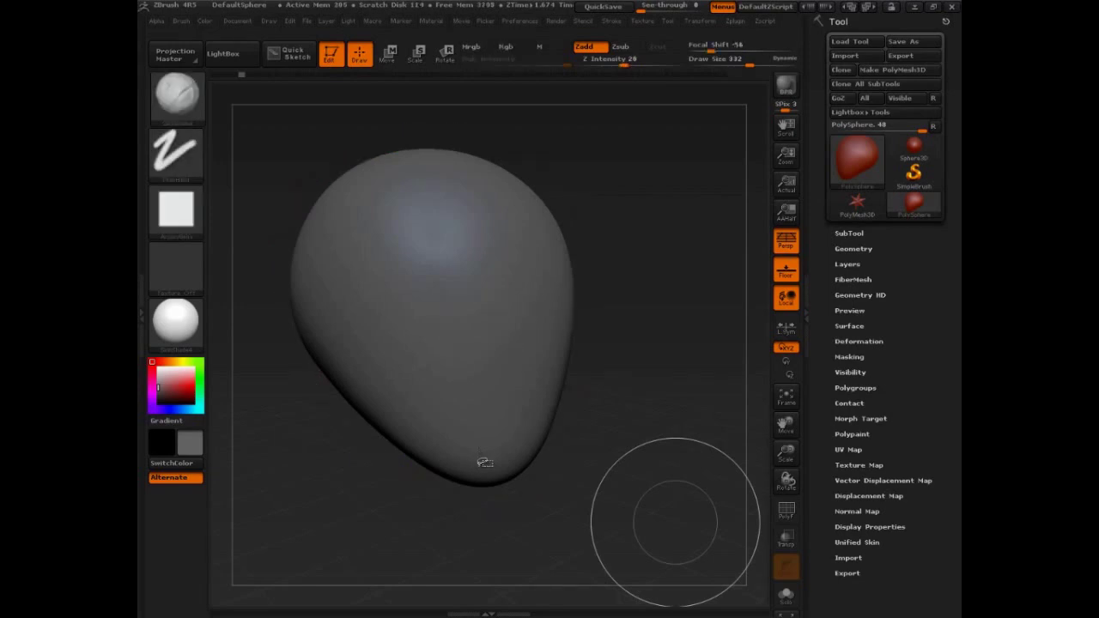
# Build up two symmetrical rounded mounds at eye level on the front of the head, using a draw size of 136
pyautogui.moveTo(662, 454)
pyautogui.mouseDown()
pyautogui.moveTo(672, 437)
pyautogui.moveTo(692, 507)
pyautogui.moveTo(683, 445)
pyautogui.moveTo(676, 461)
pyautogui.mouseUp()
pyautogui.moveTo(598, 461)
pyautogui.keyDown('alt'); pyautogui.mouseDown()
pyautogui.moveTo(645, 476)
pyautogui.moveTo(663, 494)
pyautogui.moveTo(619, 474)
pyautogui.mouseUp(); pyautogui.keyUp('alt')
pyautogui.moveTo(783, 426); pyautogui.dragTo(785, 449)
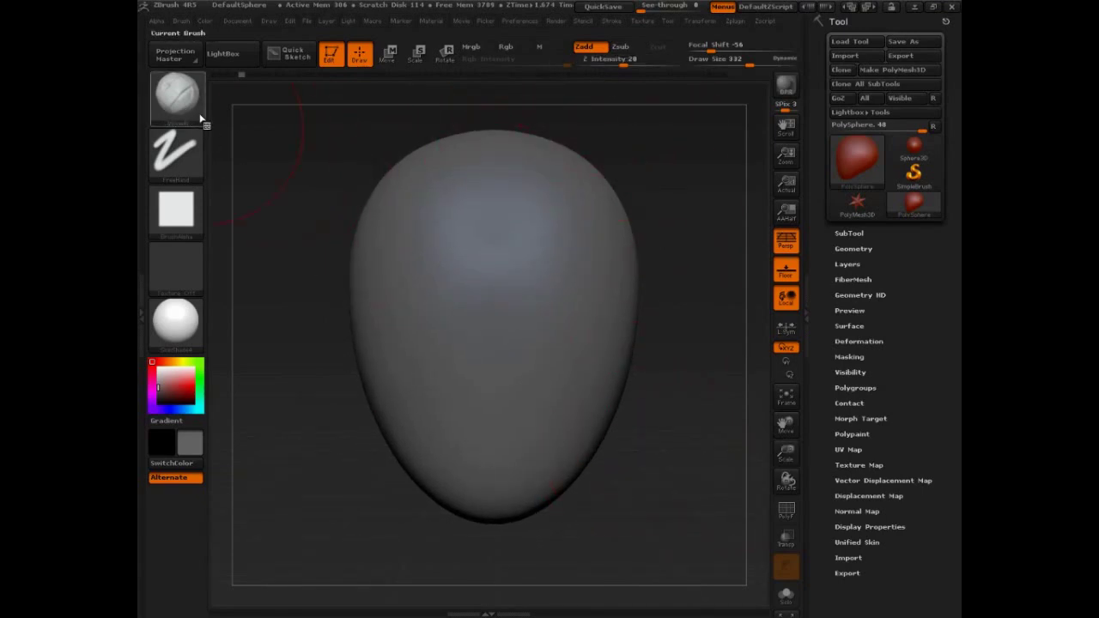
pyautogui.press('s')
pyautogui.moveTo(537, 311); pyautogui.dragTo(524, 311)
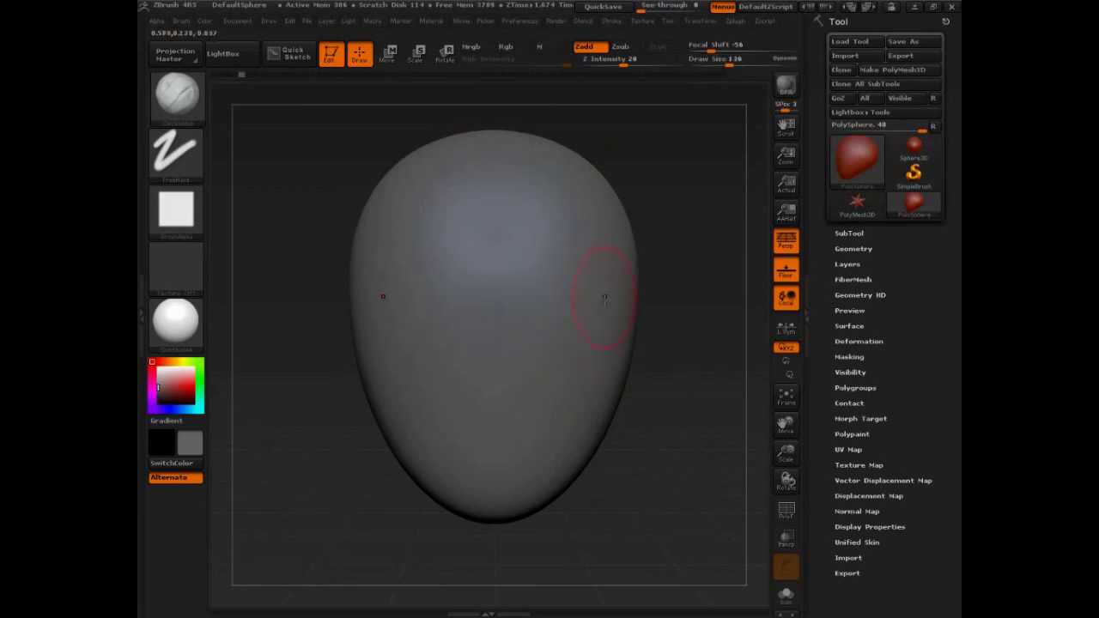
pyautogui.moveTo(582, 291)
pyautogui.mouseDown()
pyautogui.moveTo(592, 309)
pyautogui.moveTo(568, 331)
pyautogui.moveTo(602, 334)
pyautogui.moveTo(558, 352)
pyautogui.moveTo(606, 326)
pyautogui.moveTo(592, 317)
pyautogui.moveTo(574, 348)
pyautogui.moveTo(595, 321)
pyautogui.moveTo(601, 341)
pyautogui.mouseUp()
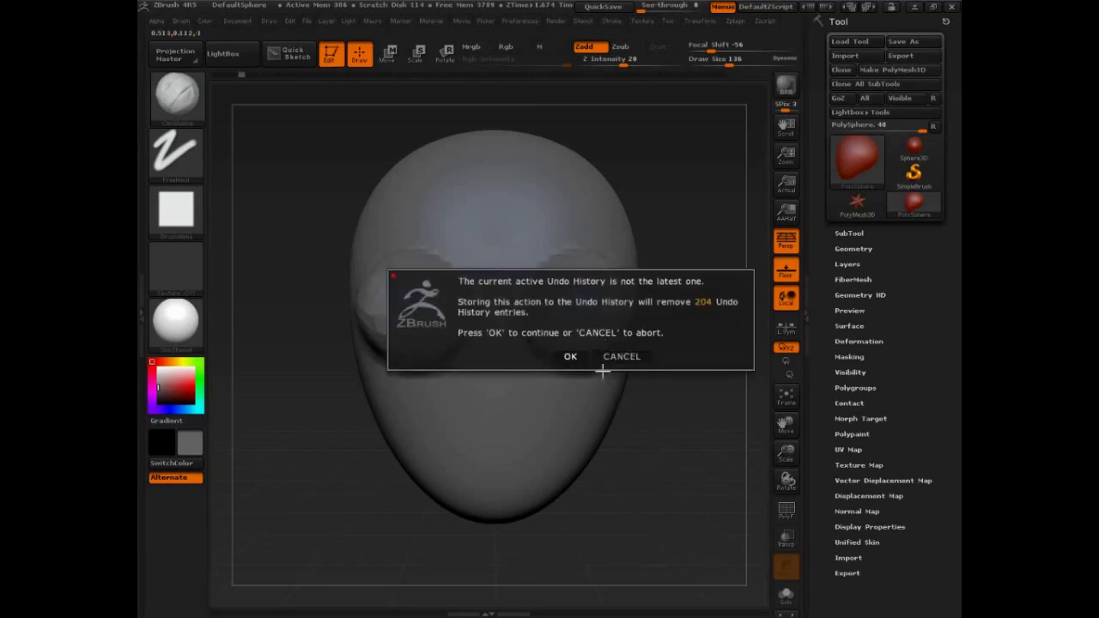
pyautogui.click(587, 358)
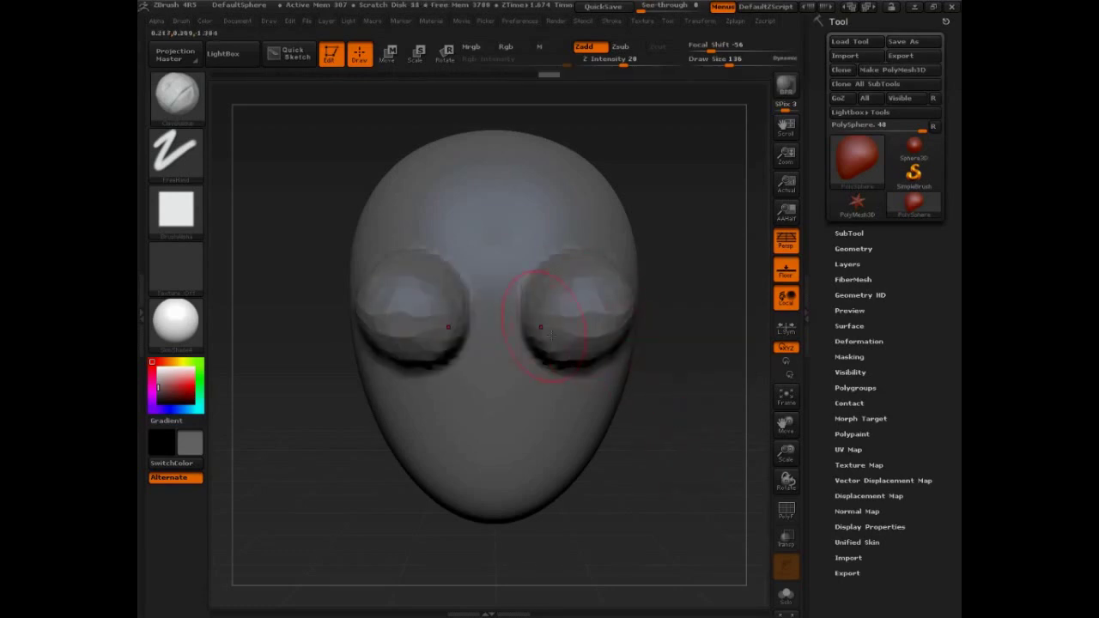
pyautogui.moveTo(574, 345); pyautogui.dragTo(606, 321)
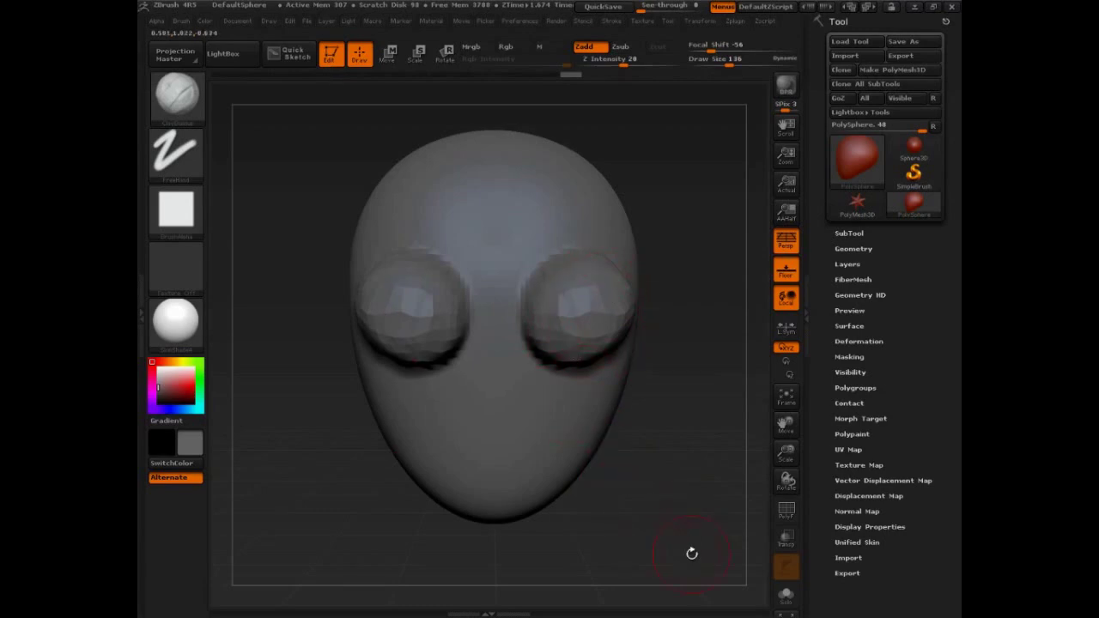
pyautogui.moveTo(692, 553); pyautogui.dragTo(679, 490)
pyautogui.hotkey('ctrl', 'shift')
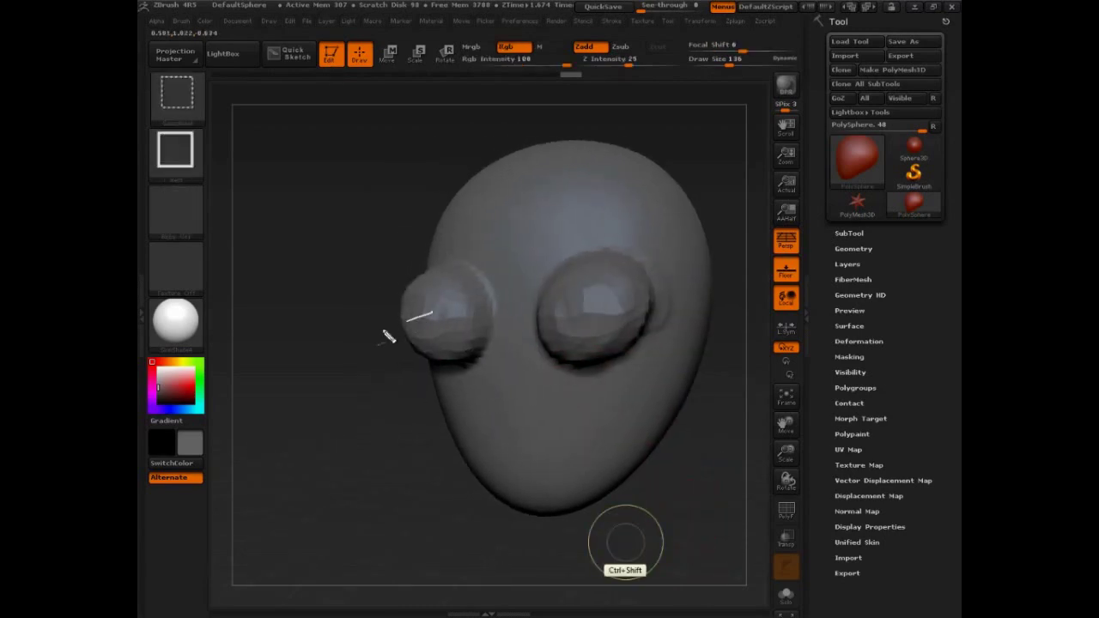
pyautogui.moveTo(388, 336); pyautogui.dragTo(343, 367)
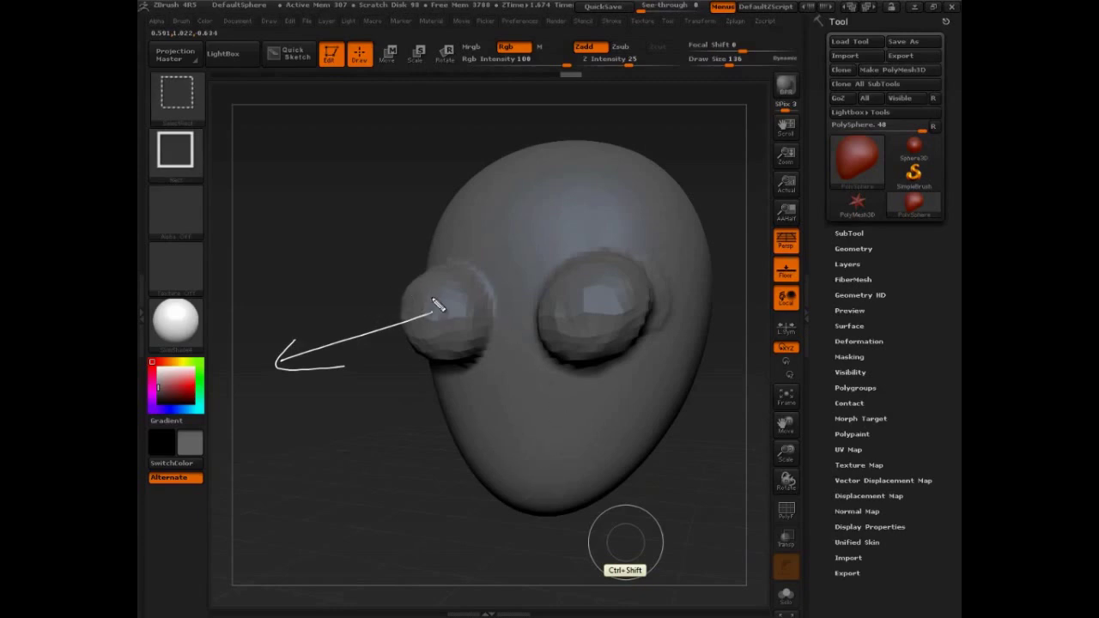
pyautogui.moveTo(381, 308)
pyautogui.mouseDown()
pyautogui.moveTo(507, 279)
pyautogui.moveTo(468, 301)
pyautogui.mouseUp()
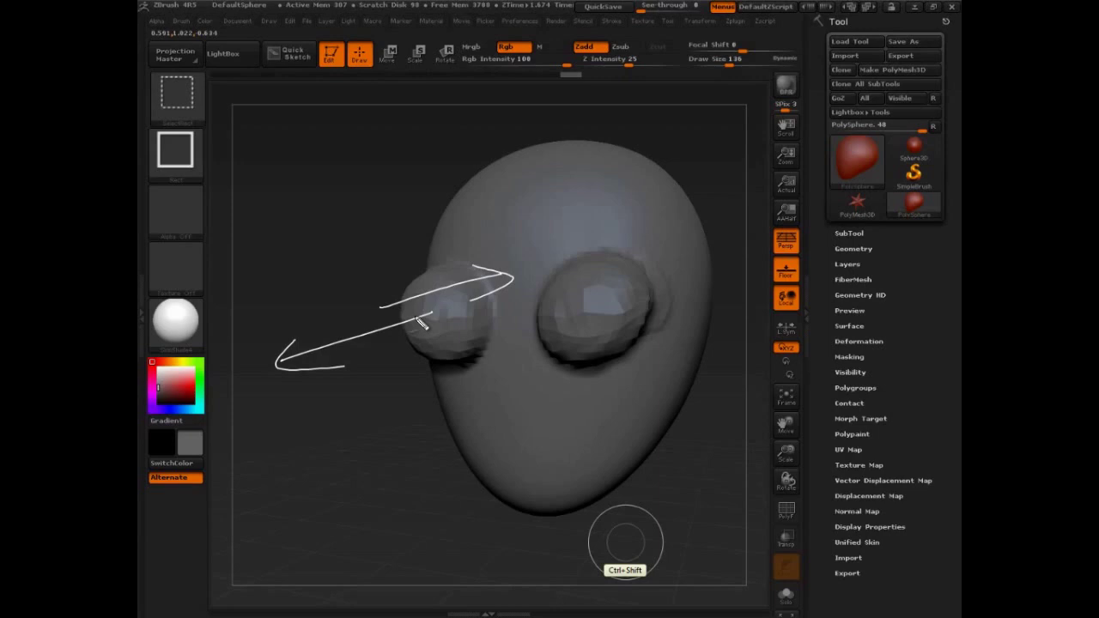
pyautogui.moveTo(637, 36)
pyautogui.mouseDown()
pyautogui.moveTo(643, 56)
pyautogui.moveTo(658, 38)
pyautogui.mouseUp()
pyautogui.moveTo(248, 329)
pyautogui.mouseDown()
pyautogui.moveTo(295, 340)
pyautogui.moveTo(307, 326)
pyautogui.mouseUp()
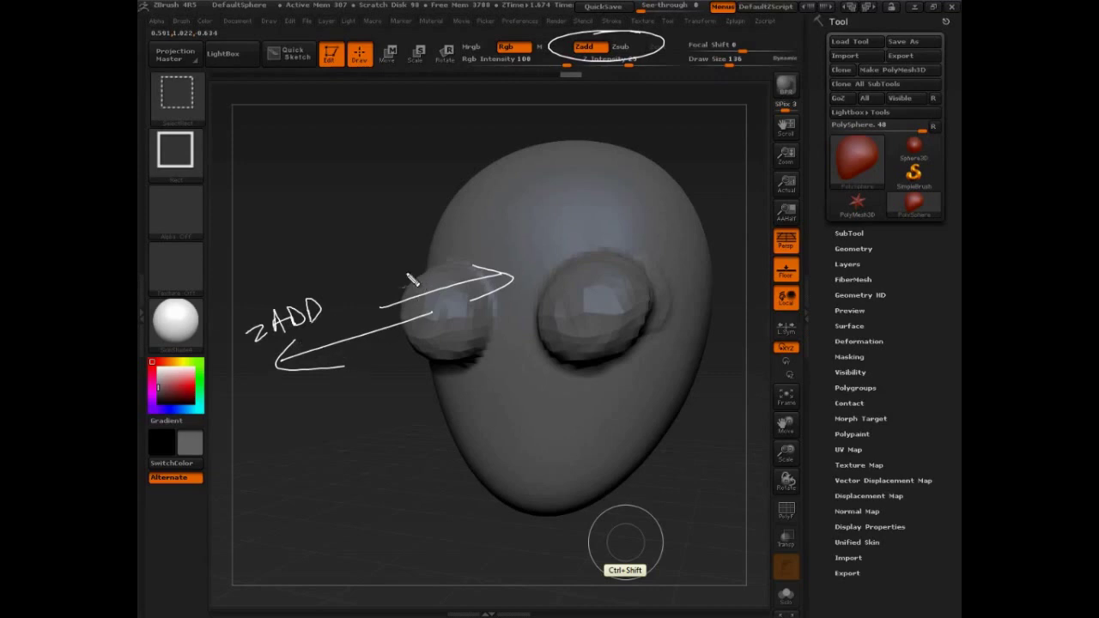
pyautogui.moveTo(394, 274)
pyautogui.mouseDown()
pyautogui.moveTo(419, 284)
pyautogui.moveTo(455, 263)
pyautogui.moveTo(469, 273)
pyautogui.mouseUp()
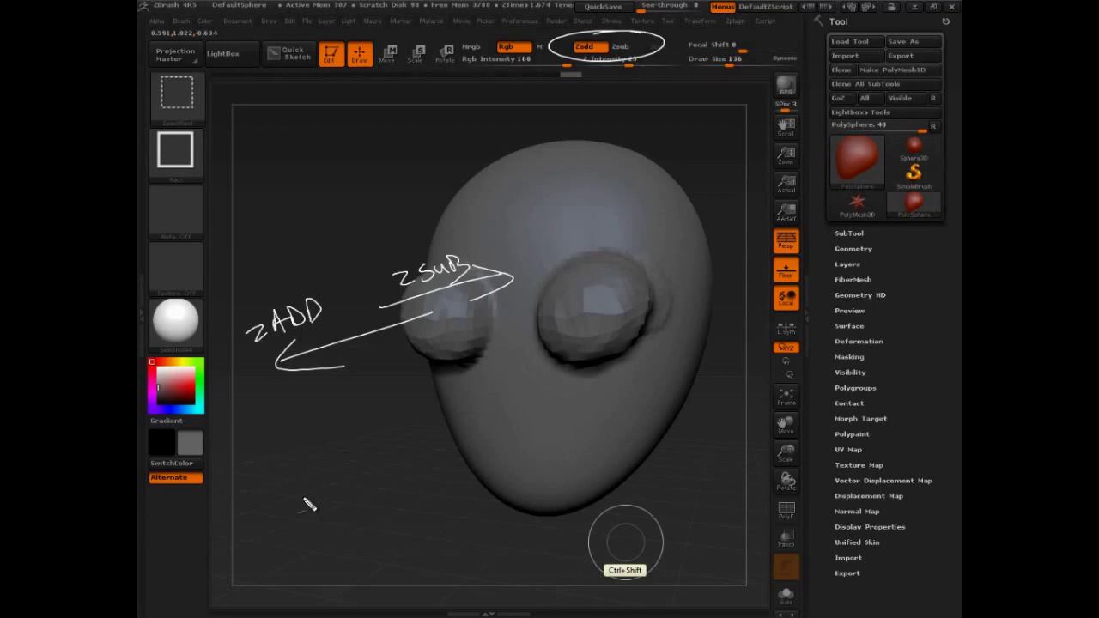
pyautogui.press('Escape')
# Carve a symmetrical pair of round hollows above the eye mounds in Zsub mode and restore the brush to Zadd
pyautogui.moveTo(323, 372); pyautogui.dragTo(352, 369)
pyautogui.click(620, 47)
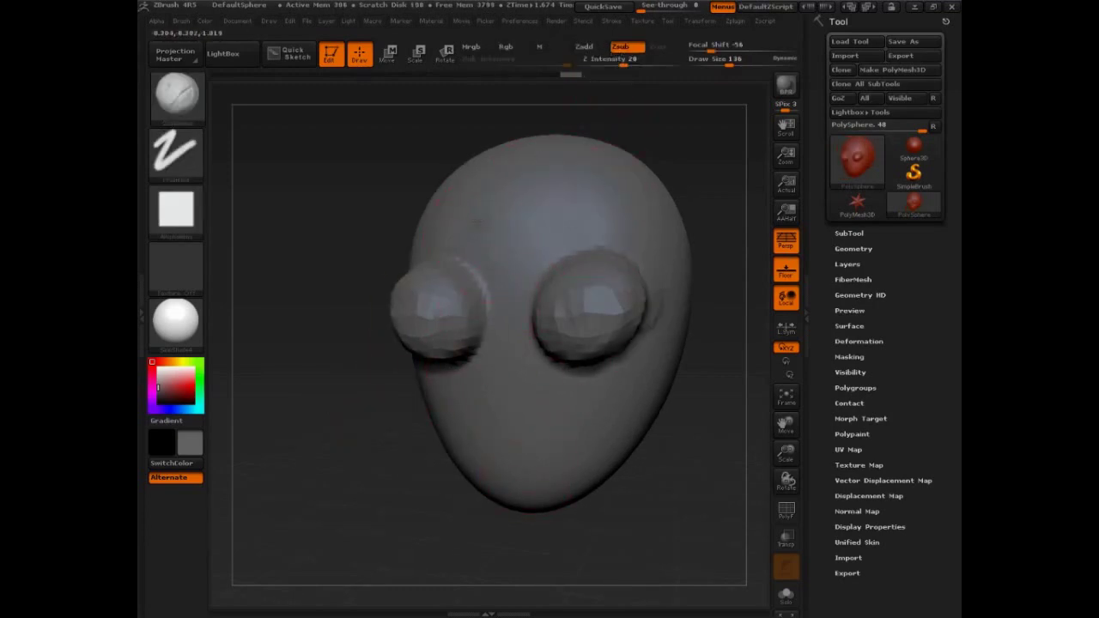
pyautogui.moveTo(477, 220)
pyautogui.mouseDown()
pyautogui.moveTo(464, 241)
pyautogui.moveTo(450, 221)
pyautogui.moveTo(473, 215)
pyautogui.moveTo(473, 228)
pyautogui.moveTo(468, 220)
pyautogui.mouseUp()
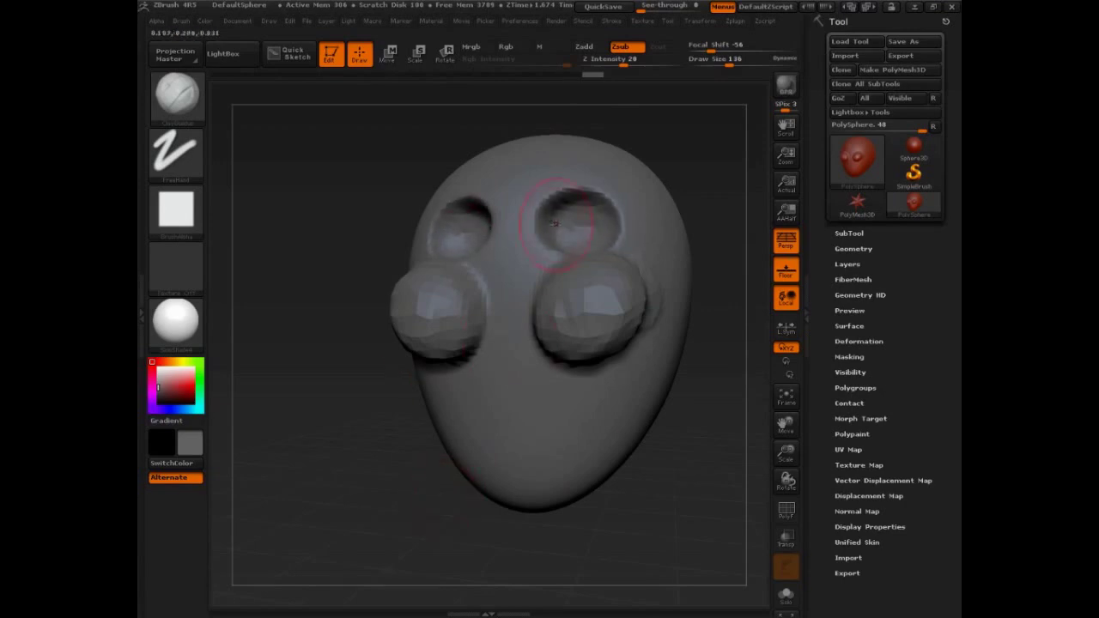
pyautogui.click(584, 47)
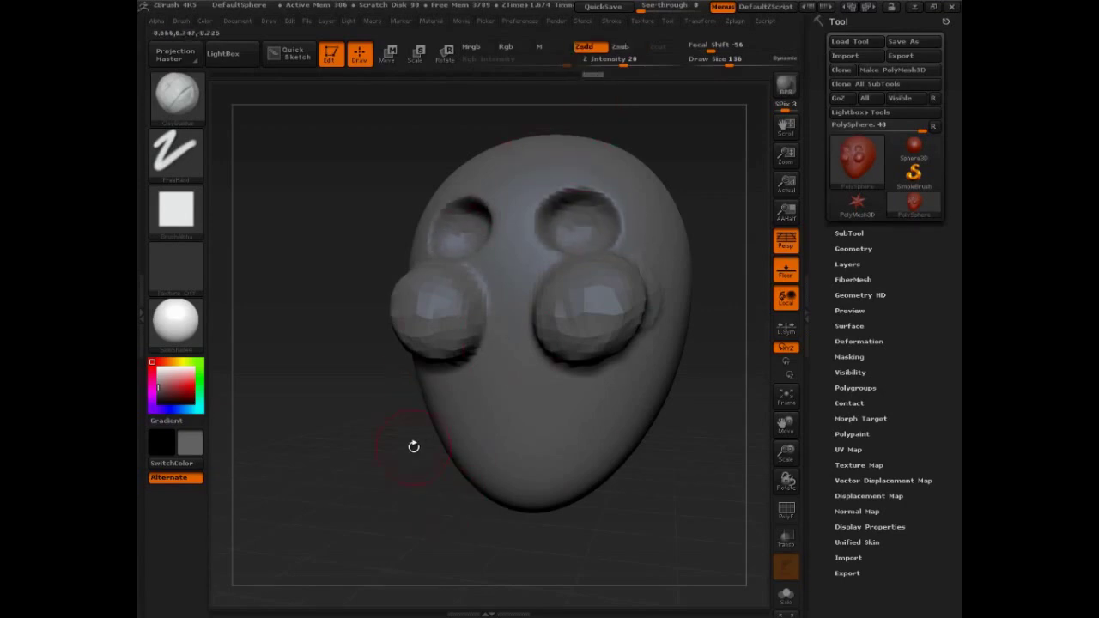
pyautogui.hotkey('ctrl', 'shift')
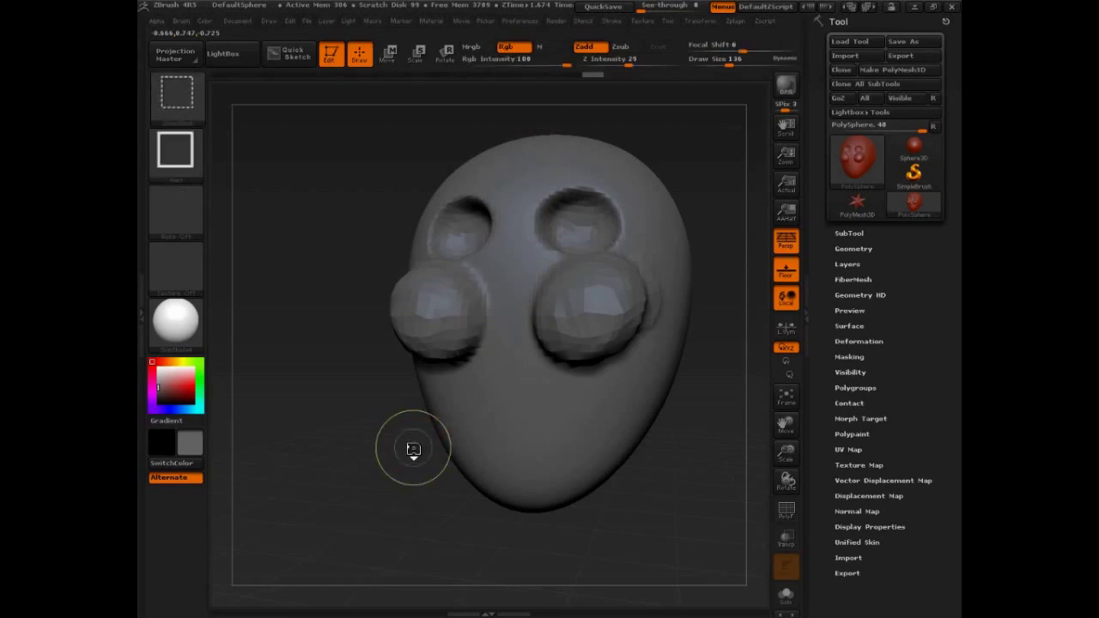
pyautogui.hotkey('ctrl', 'shift', '3')
pyautogui.moveTo(257, 180)
pyautogui.mouseDown()
pyautogui.moveTo(267, 125)
pyautogui.moveTo(283, 187)
pyautogui.mouseUp()
pyautogui.moveTo(248, 160)
pyautogui.mouseDown()
pyautogui.moveTo(286, 150)
pyautogui.moveTo(322, 168)
pyautogui.mouseUp()
pyautogui.moveTo(323, 139)
pyautogui.mouseDown()
pyautogui.moveTo(356, 130)
pyautogui.moveTo(338, 182)
pyautogui.mouseUp()
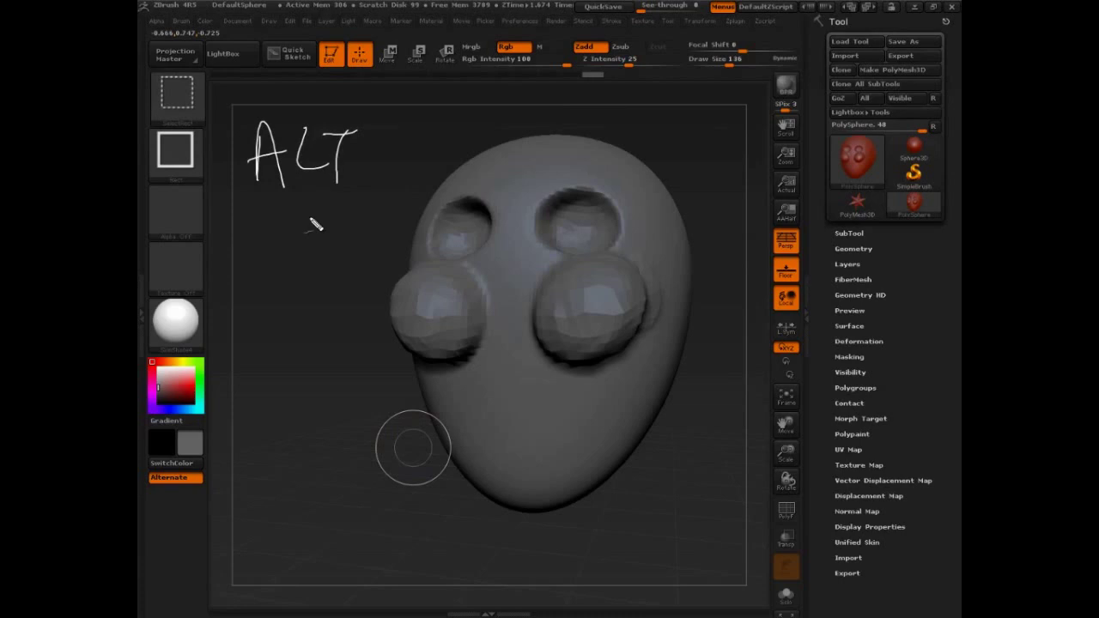
pyautogui.press('Escape')
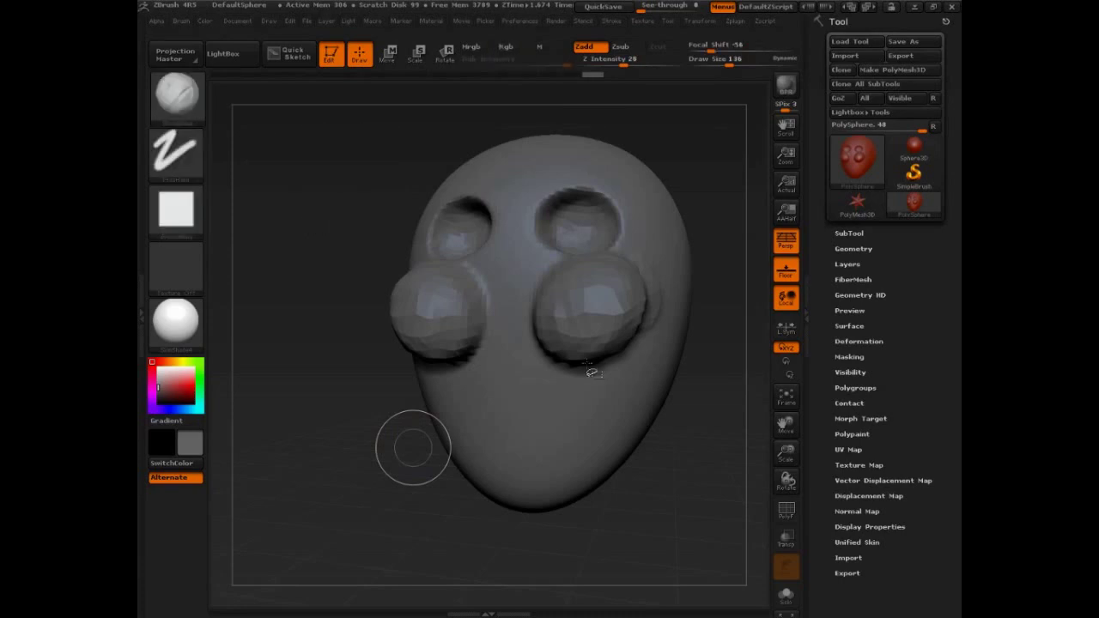
# Carve a second symmetrical pair of hollows below the eye mounds by temporarily inverting the Zadd brush
pyautogui.moveTo(385, 225); pyautogui.dragTo(369, 225)
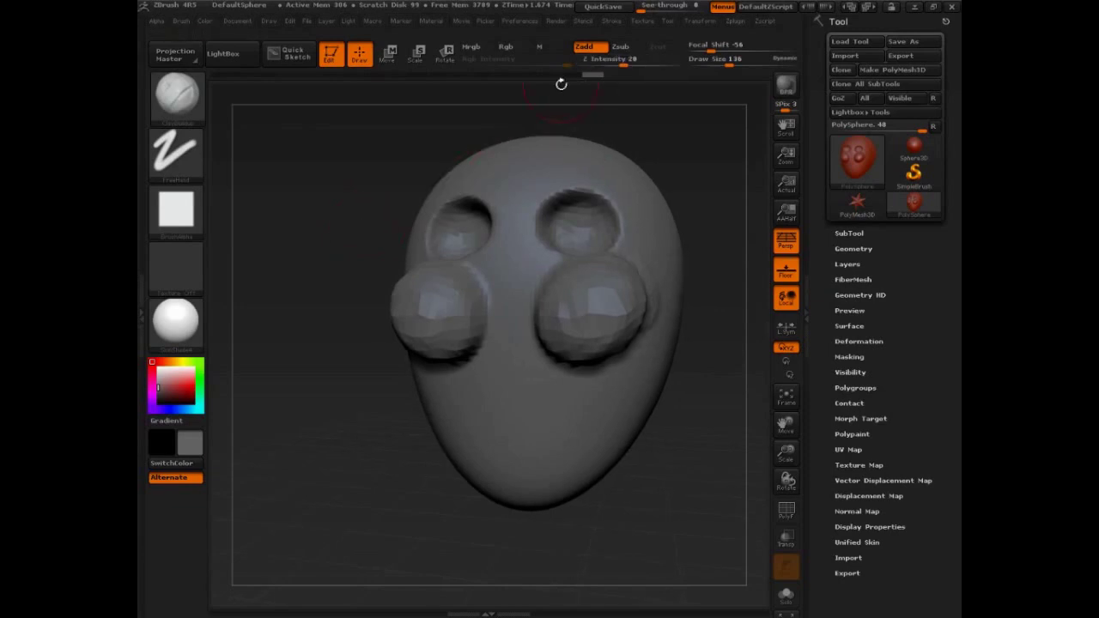
pyautogui.keyDown('alt'); pyautogui.moveTo(480, 392); pyautogui.dragTo(458, 407); pyautogui.keyUp('alt')
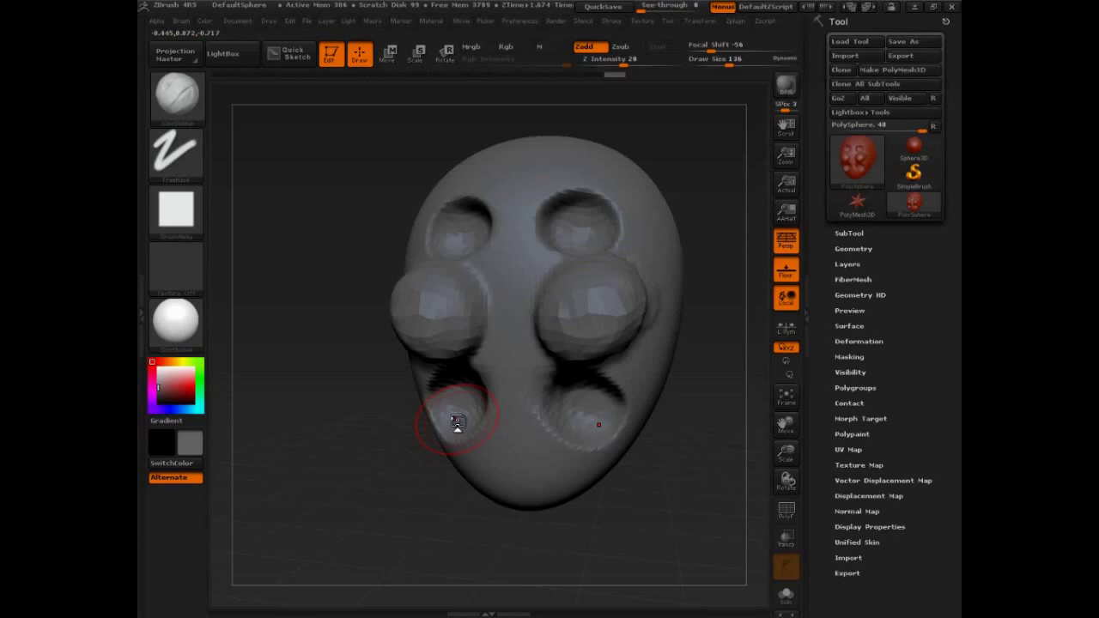
pyautogui.hotkey('ctrl', 'shift')
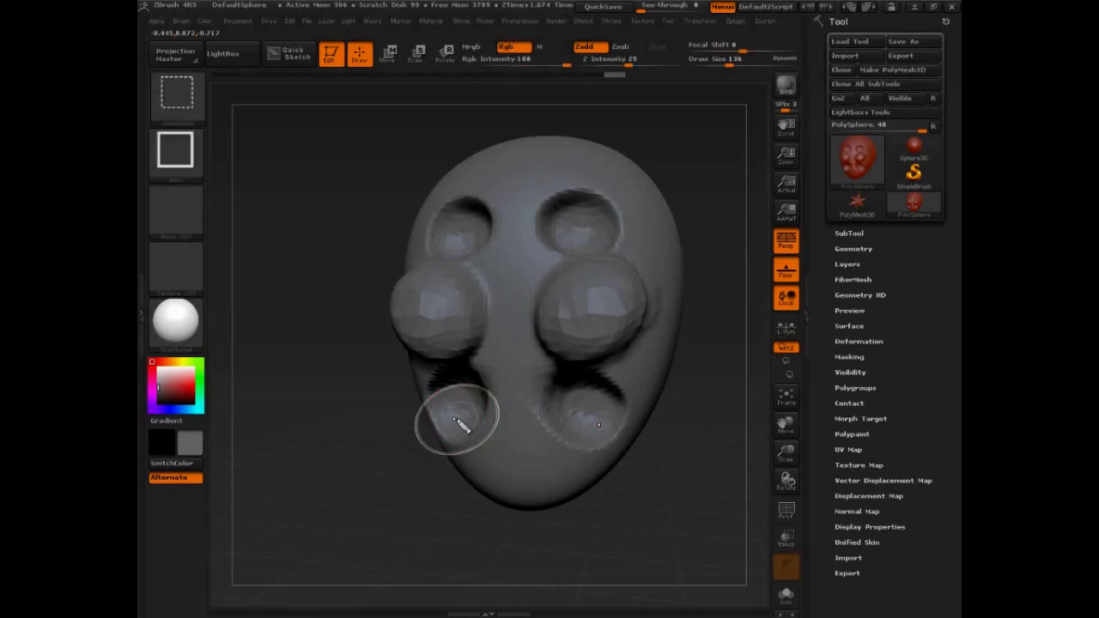
pyautogui.moveTo(223, 371)
pyautogui.keyDown('ctrl'); pyautogui.keyDown('shift'); pyautogui.mouseDown()
pyautogui.moveTo(764, 365)
pyautogui.moveTo(577, 561)
pyautogui.moveTo(234, 409)
pyautogui.moveTo(244, 531)
pyautogui.moveTo(263, 476)
pyautogui.mouseUp(); pyautogui.keyUp('shift'); pyautogui.keyUp('ctrl')
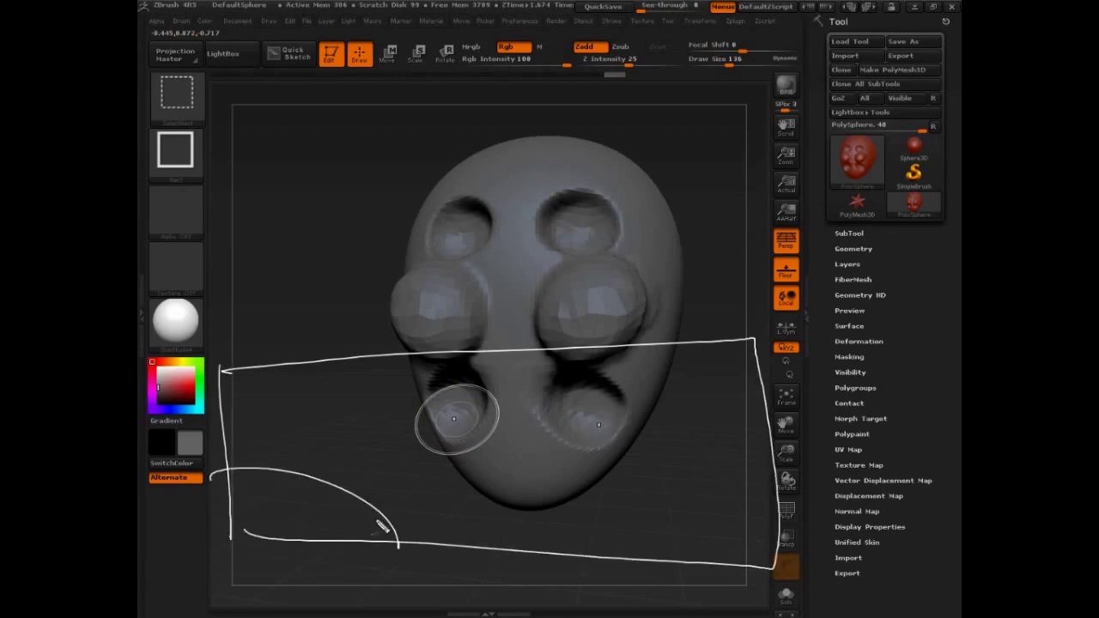
pyautogui.moveTo(381, 526)
pyautogui.mouseDown()
pyautogui.moveTo(356, 515)
pyautogui.moveTo(277, 524)
pyautogui.moveTo(225, 508)
pyautogui.mouseUp()
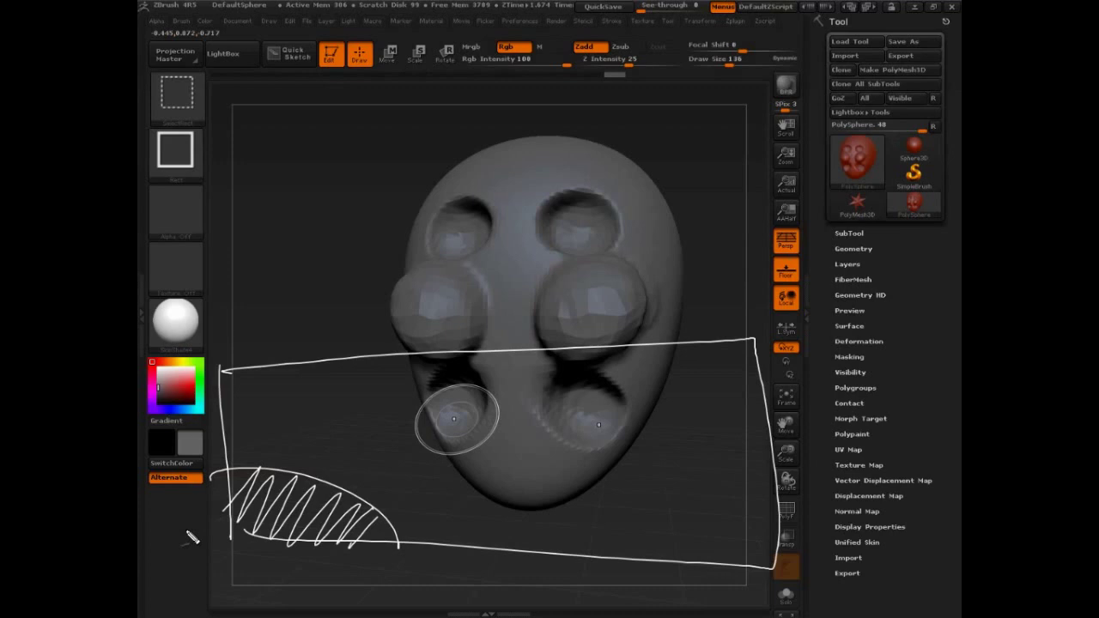
# Undo the test mounds and hollows, stepping back to the smooth egg-shaped head
pyautogui.press('Escape')
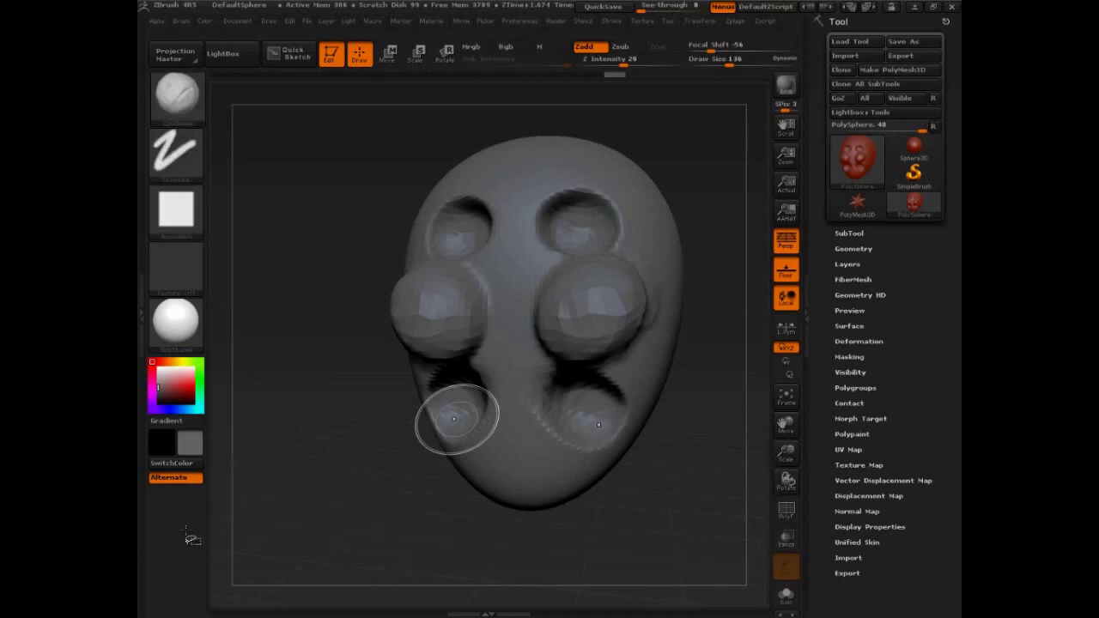
pyautogui.keyDown('alt'); pyautogui.moveTo(417, 525); pyautogui.dragTo(392, 520); pyautogui.keyUp('alt')
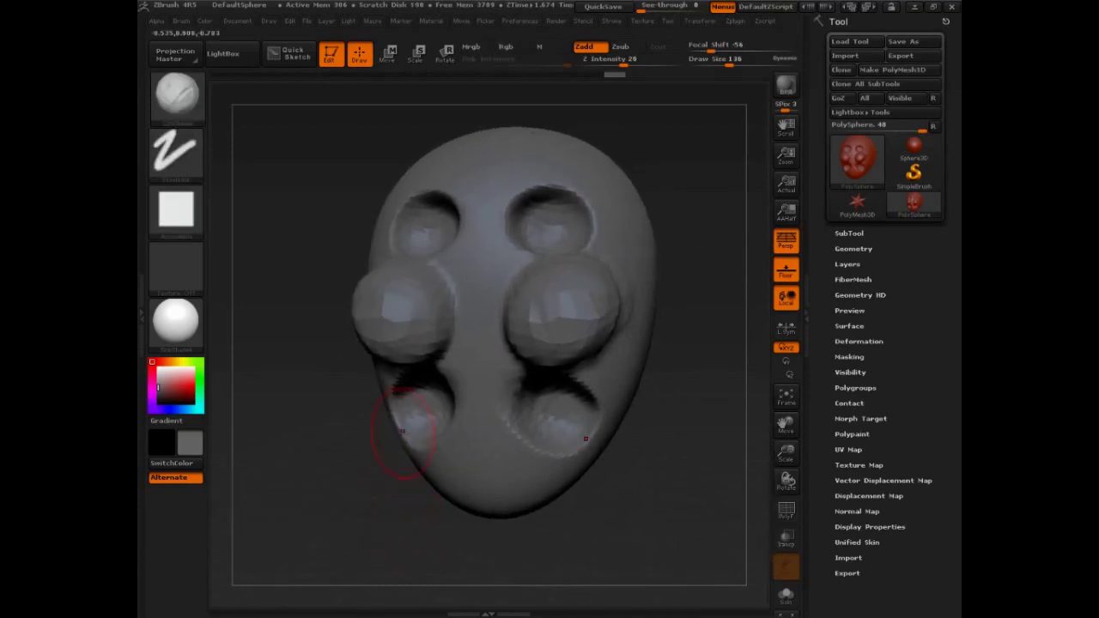
pyautogui.hotkey('ctrl', 'z')
pyautogui.hotkey('ctrl', 'z')
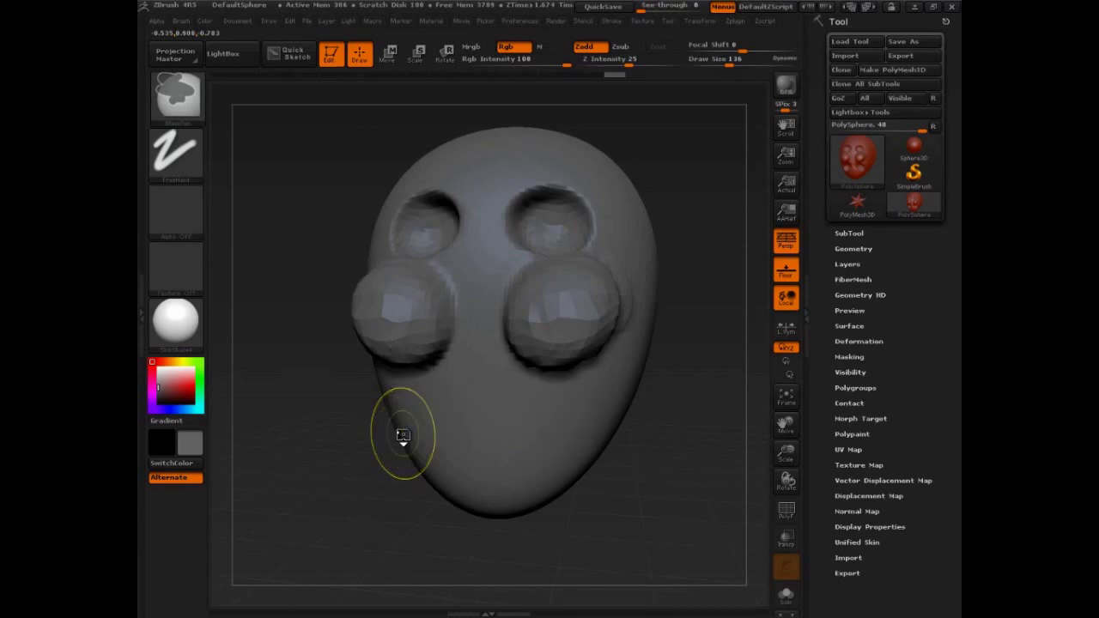
pyautogui.hotkey('ctrl', 'z')
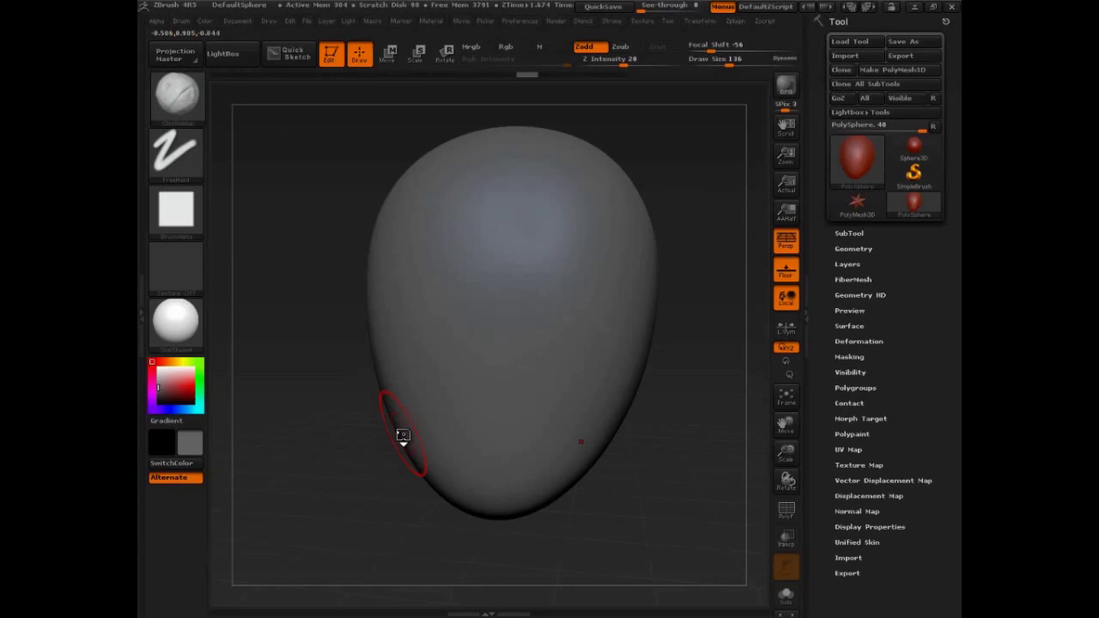
pyautogui.moveTo(526, 75)
pyautogui.mouseDown()
pyautogui.moveTo(623, 74)
pyautogui.moveTo(211, 82)
pyautogui.moveTo(589, 75)
pyautogui.moveTo(527, 78)
pyautogui.mouseUp()
# Carve symmetrical eye sockets and continue the hollows down both sides of the nose to mouth level with ClayBuildup at draw size 136
pyautogui.moveTo(674, 522); pyautogui.dragTo(684, 482)
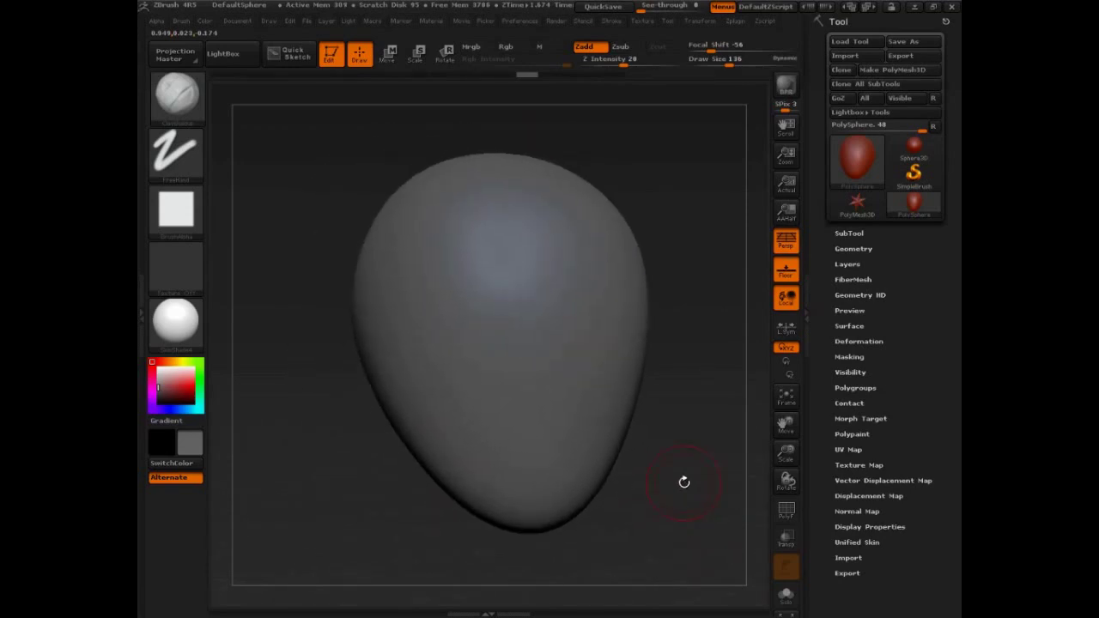
pyautogui.moveTo(684, 481)
pyautogui.mouseDown()
pyautogui.moveTo(684, 461)
pyautogui.moveTo(677, 488)
pyautogui.moveTo(661, 481)
pyautogui.mouseUp()
pyautogui.moveTo(483, 348)
pyautogui.mouseDown()
pyautogui.moveTo(466, 367)
pyautogui.moveTo(471, 344)
pyautogui.moveTo(448, 336)
pyautogui.moveTo(474, 332)
pyautogui.moveTo(453, 360)
pyautogui.moveTo(463, 437)
pyautogui.moveTo(474, 416)
pyautogui.moveTo(477, 466)
pyautogui.moveTo(480, 454)
pyautogui.moveTo(537, 436)
pyautogui.moveTo(520, 476)
pyautogui.moveTo(478, 368)
pyautogui.moveTo(504, 412)
pyautogui.moveTo(499, 365)
pyautogui.mouseUp()
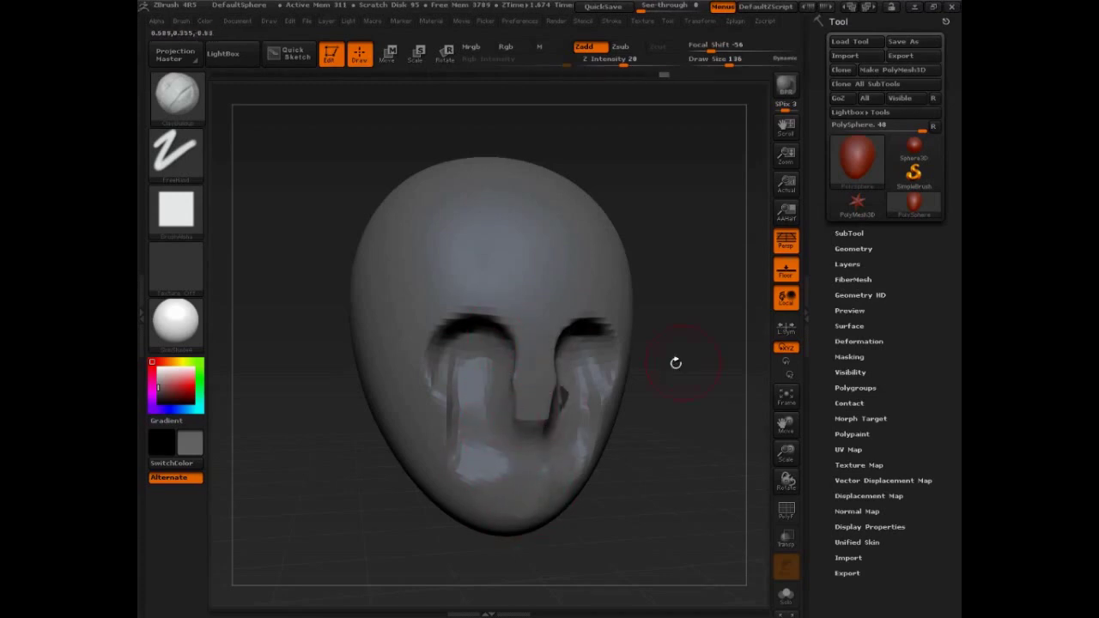
# Lay a horizontal band of clay across the forehead above the eye sockets
pyautogui.moveTo(675, 363)
pyautogui.mouseDown()
pyautogui.moveTo(699, 417)
pyautogui.moveTo(688, 474)
pyautogui.mouseUp()
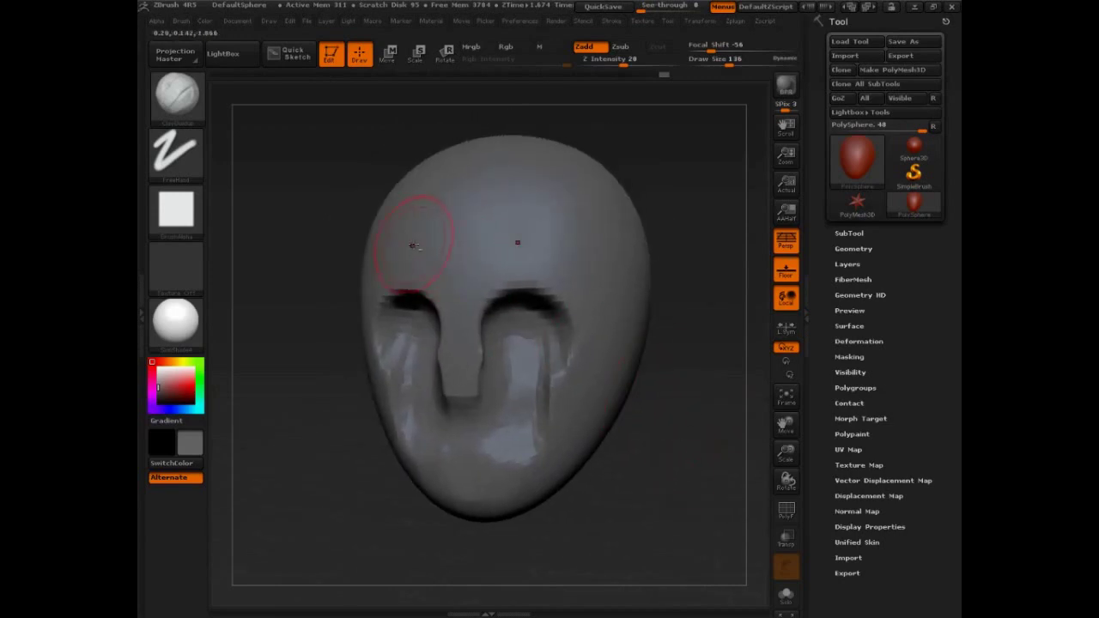
pyautogui.moveTo(429, 223)
pyautogui.mouseDown()
pyautogui.moveTo(515, 226)
pyautogui.moveTo(532, 215)
pyautogui.mouseUp()
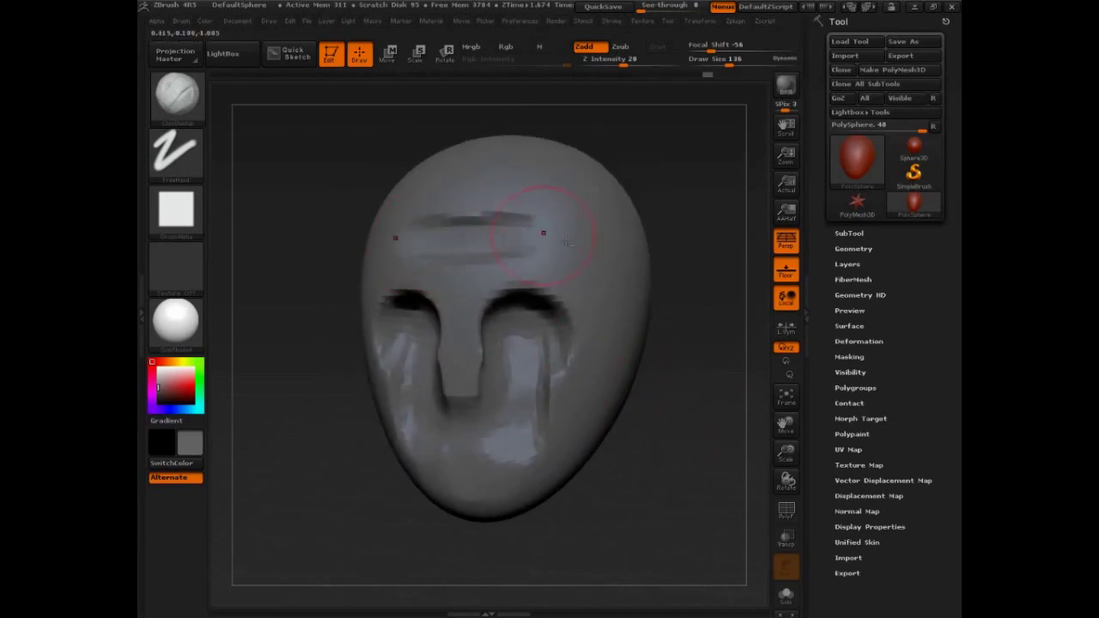
# Shape the temple planes on both sides, sweeping from the outer eye sockets up toward the top of the head
pyautogui.moveTo(710, 423)
pyautogui.mouseDown()
pyautogui.moveTo(697, 441)
pyautogui.moveTo(691, 426)
pyautogui.mouseUp()
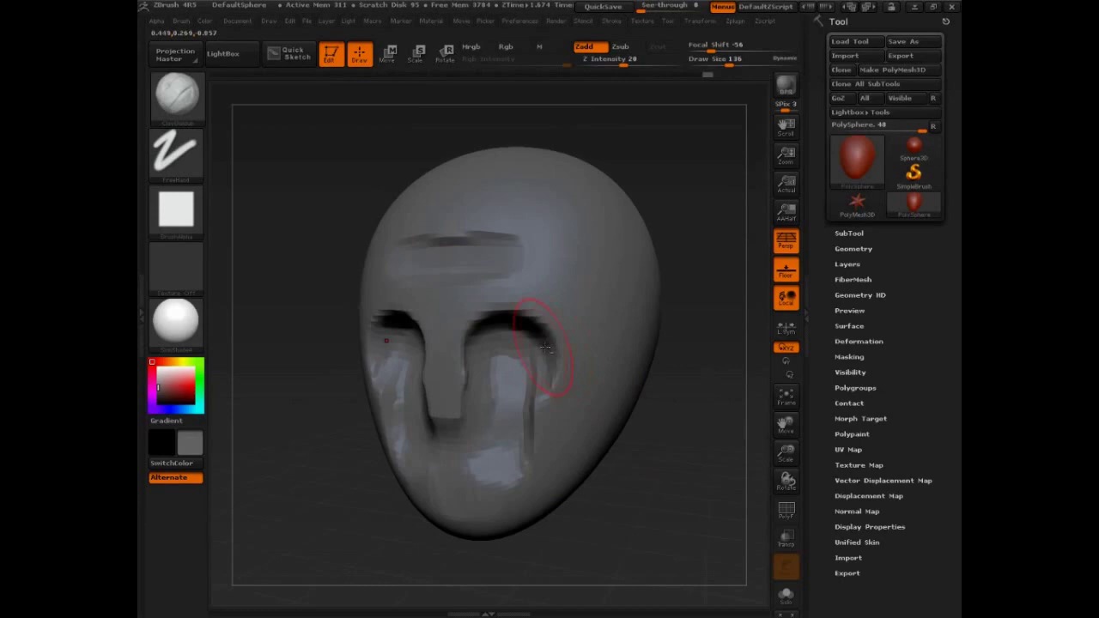
pyautogui.moveTo(537, 347)
pyautogui.mouseDown()
pyautogui.moveTo(609, 344)
pyautogui.moveTo(560, 343)
pyautogui.moveTo(601, 336)
pyautogui.moveTo(569, 341)
pyautogui.moveTo(543, 194)
pyautogui.moveTo(566, 206)
pyautogui.moveTo(598, 280)
pyautogui.moveTo(597, 306)
pyautogui.moveTo(571, 319)
pyautogui.moveTo(543, 211)
pyautogui.moveTo(567, 327)
pyautogui.mouseUp()
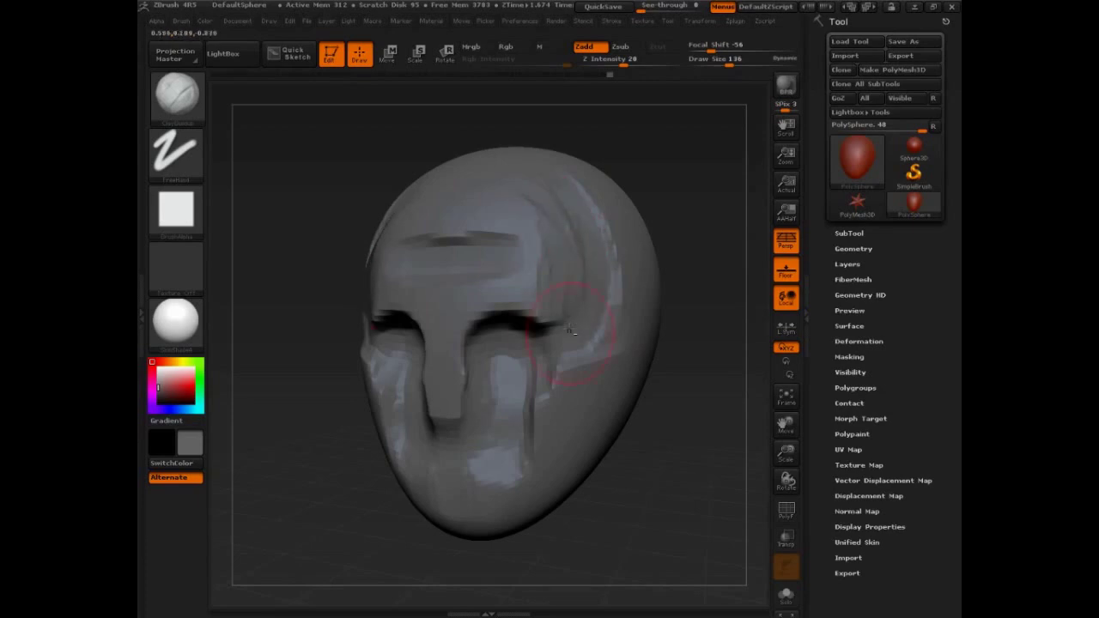
pyautogui.moveTo(538, 191)
pyautogui.mouseDown()
pyautogui.moveTo(558, 257)
pyautogui.moveTo(574, 232)
pyautogui.moveTo(594, 282)
pyautogui.mouseUp()
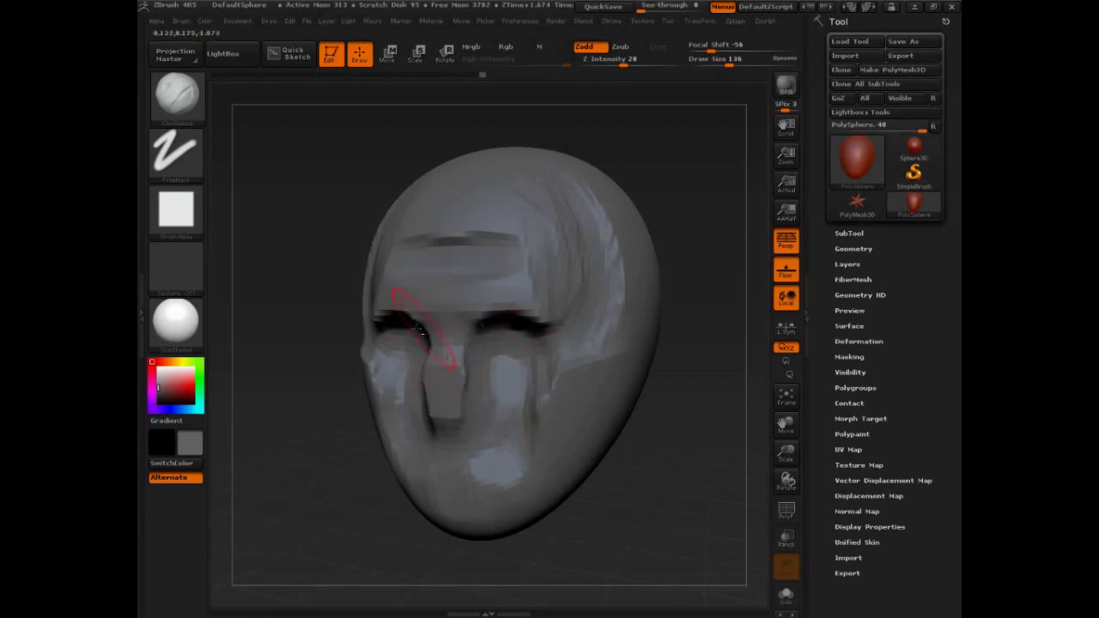
# Cut in the sides of the nose bridge and add strokes along the brow and forehead
pyautogui.moveTo(299, 407); pyautogui.dragTo(670, 412)
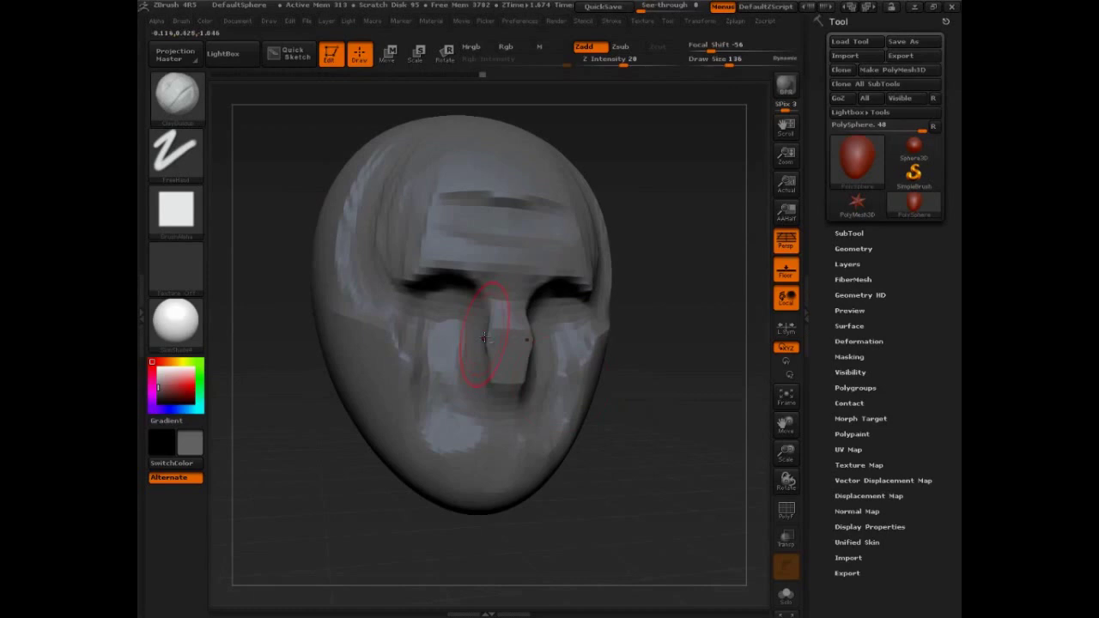
pyautogui.moveTo(488, 352)
pyautogui.keyDown('alt'); pyautogui.mouseDown()
pyautogui.moveTo(496, 321)
pyautogui.moveTo(490, 360)
pyautogui.mouseUp(); pyautogui.keyUp('alt')
pyautogui.moveTo(481, 280)
pyautogui.mouseDown()
pyautogui.moveTo(430, 289)
pyautogui.moveTo(412, 280)
pyautogui.mouseUp()
pyautogui.moveTo(506, 215)
pyautogui.mouseDown()
pyautogui.moveTo(404, 230)
pyautogui.moveTo(489, 198)
pyautogui.mouseUp()
# Set the draw size to 197 and build up the upper forehead toward the crown of the head
pyautogui.moveTo(626, 206); pyautogui.dragTo(660, 262)
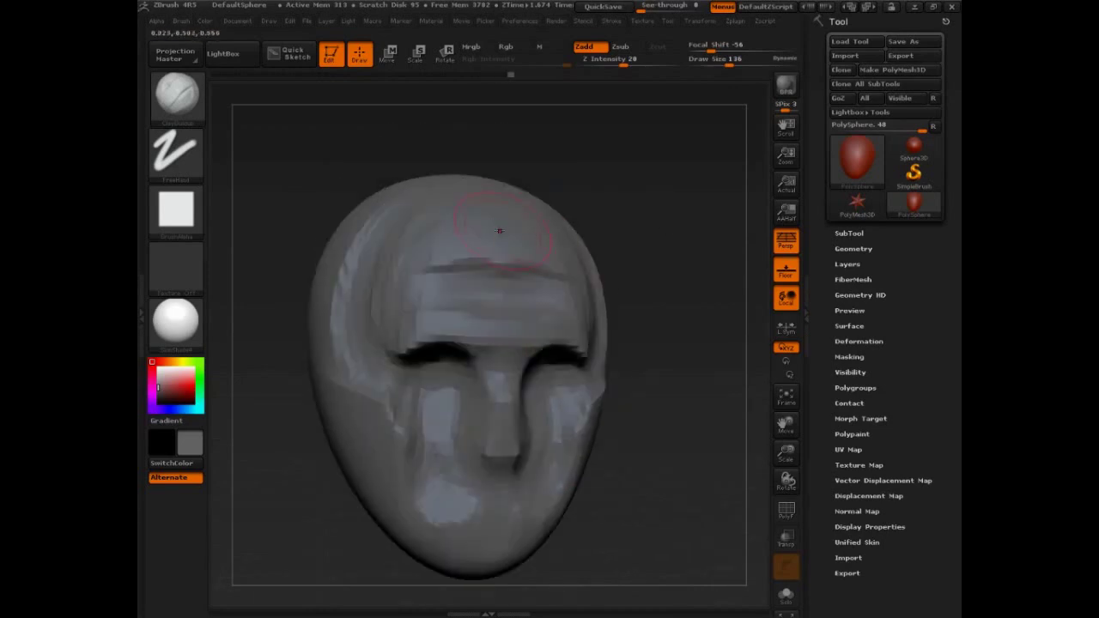
pyautogui.press('s')
pyautogui.moveTo(507, 213); pyautogui.dragTo(513, 213)
pyautogui.moveTo(620, 224); pyautogui.dragTo(606, 184)
pyautogui.moveTo(500, 237)
pyautogui.mouseDown()
pyautogui.moveTo(478, 258)
pyautogui.moveTo(520, 249)
pyautogui.moveTo(480, 271)
pyautogui.mouseUp()
pyautogui.moveTo(621, 248)
pyautogui.mouseDown()
pyautogui.moveTo(679, 267)
pyautogui.moveTo(689, 294)
pyautogui.moveTo(490, 266)
pyautogui.mouseUp()
pyautogui.moveTo(618, 206)
pyautogui.mouseDown()
pyautogui.moveTo(628, 196)
pyautogui.moveTo(637, 246)
pyautogui.moveTo(334, 232)
pyautogui.moveTo(332, 309)
pyautogui.mouseUp()
pyautogui.moveTo(604, 387)
pyautogui.mouseDown()
pyautogui.moveTo(691, 309)
pyautogui.moveTo(698, 358)
pyautogui.moveTo(666, 351)
pyautogui.moveTo(554, 386)
pyautogui.moveTo(561, 370)
pyautogui.mouseUp()
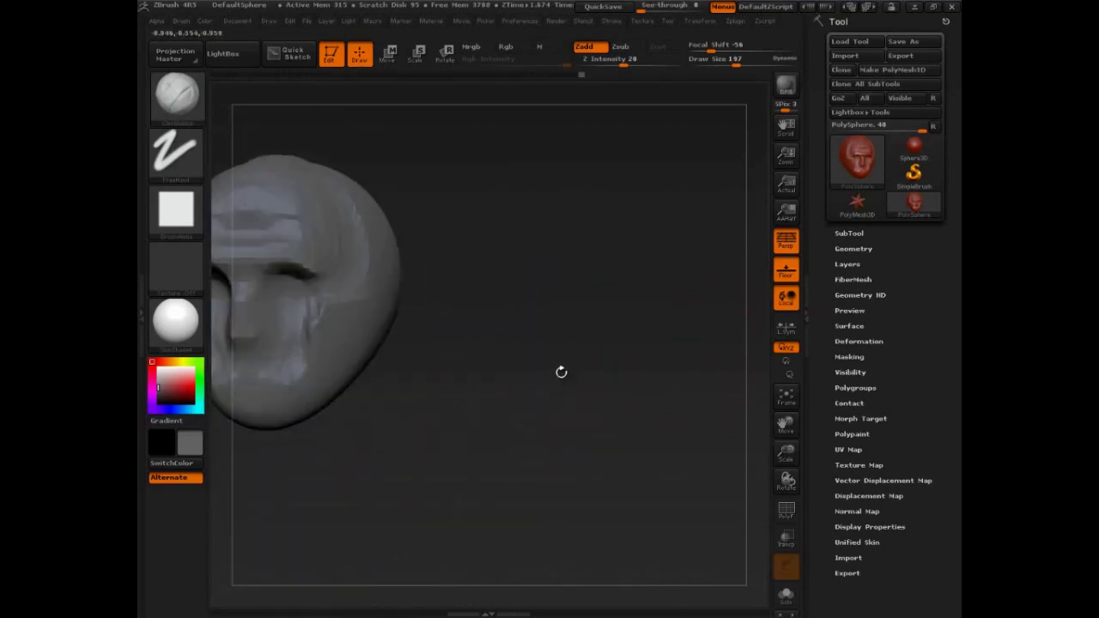
pyautogui.moveTo(421, 437)
pyautogui.keyDown('alt'); pyautogui.mouseDown()
pyautogui.moveTo(637, 449)
pyautogui.moveTo(630, 464)
pyautogui.moveTo(627, 449)
pyautogui.moveTo(662, 481)
pyautogui.mouseUp(); pyautogui.keyUp('alt')
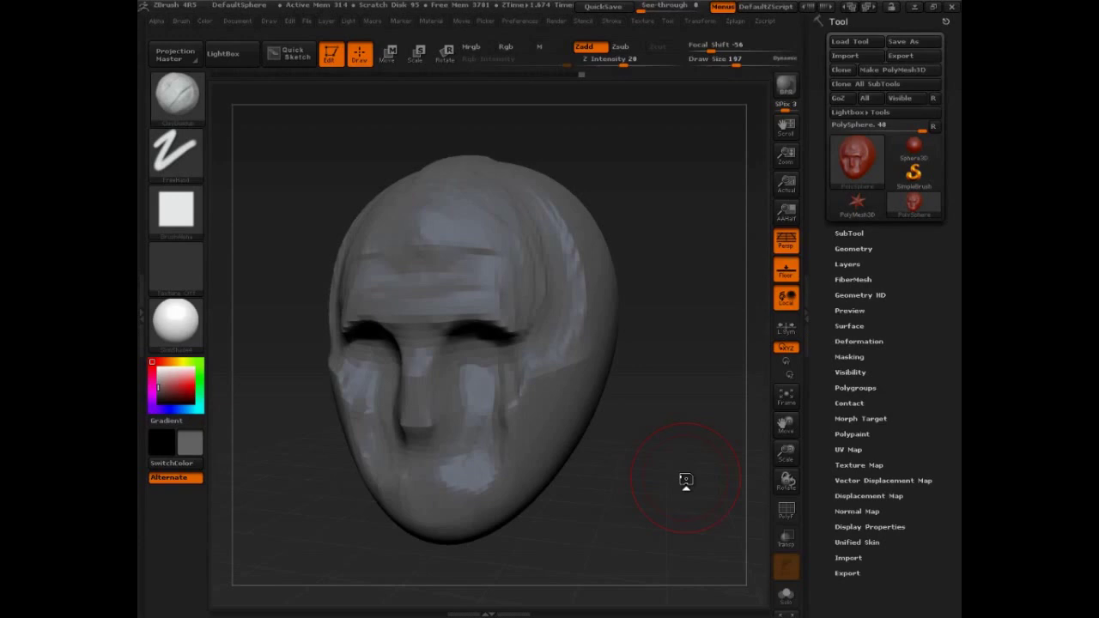
pyautogui.moveTo(685, 479)
pyautogui.mouseDown()
pyautogui.moveTo(655, 454)
pyautogui.moveTo(648, 472)
pyautogui.moveTo(671, 489)
pyautogui.moveTo(658, 513)
pyautogui.mouseUp()
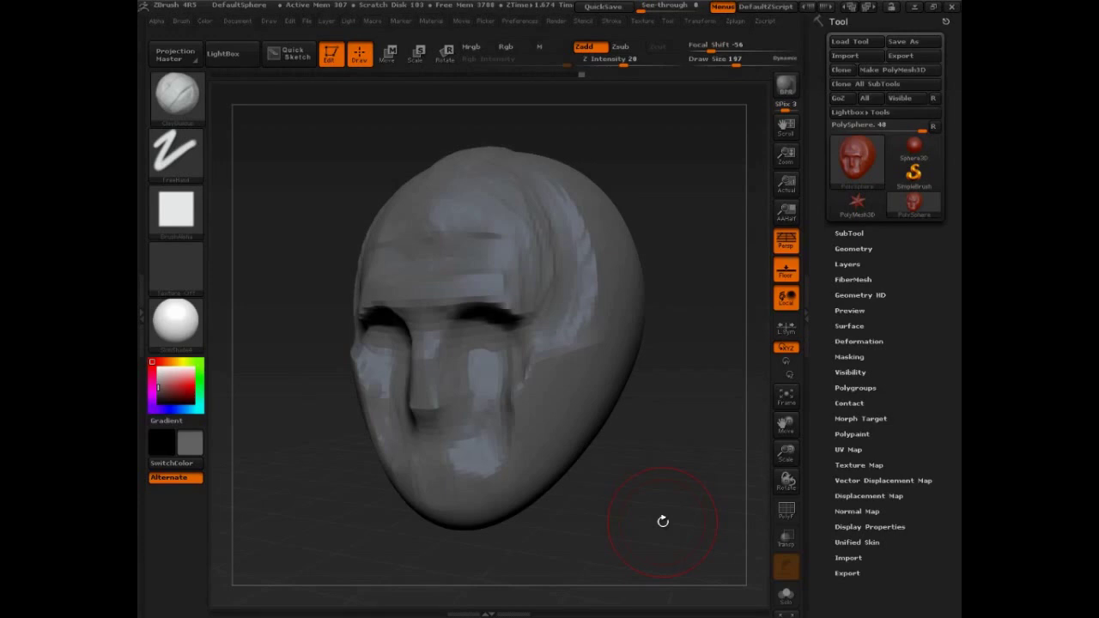
pyautogui.hotkey('ctrl', 'shift')
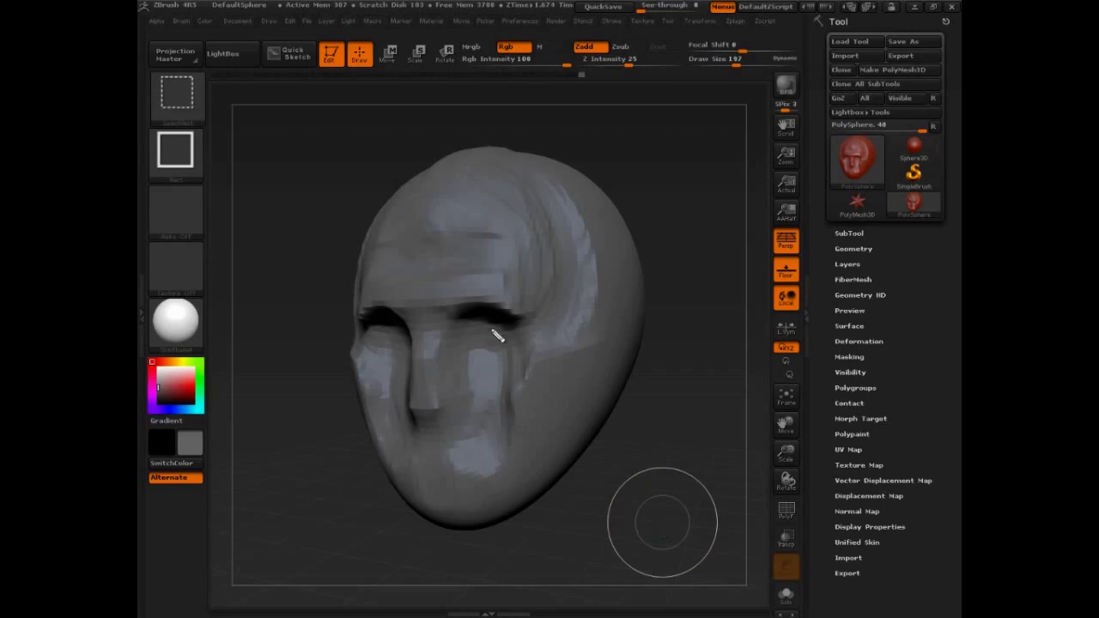
pyautogui.moveTo(504, 319)
pyautogui.mouseDown()
pyautogui.moveTo(500, 365)
pyautogui.moveTo(513, 358)
pyautogui.moveTo(520, 343)
pyautogui.moveTo(459, 346)
pyautogui.mouseUp()
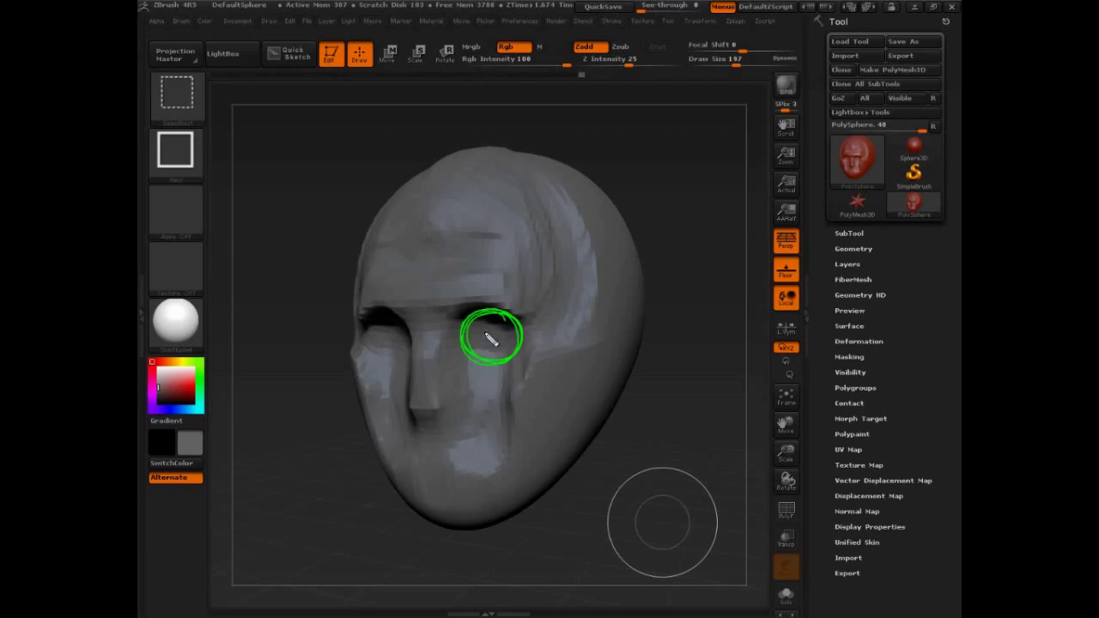
pyautogui.moveTo(483, 330)
pyautogui.mouseDown()
pyautogui.moveTo(486, 442)
pyautogui.moveTo(479, 431)
pyautogui.mouseUp()
pyautogui.moveTo(486, 443); pyautogui.dragTo(493, 432)
pyautogui.moveTo(486, 442); pyautogui.dragTo(386, 439)
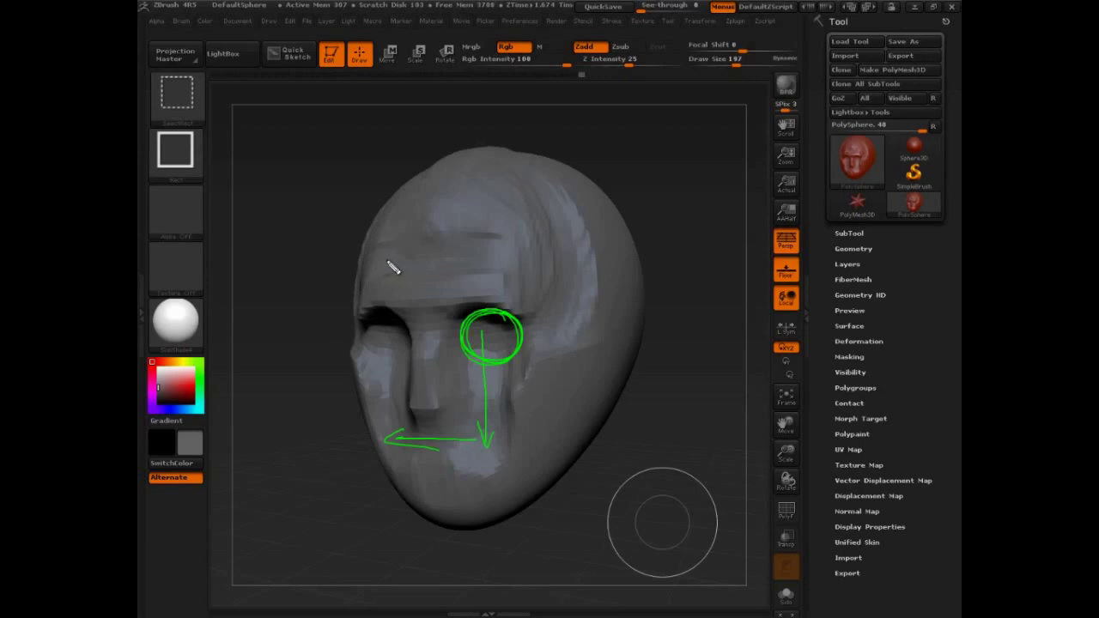
pyautogui.moveTo(383, 261); pyautogui.dragTo(501, 256)
pyautogui.moveTo(521, 335)
pyautogui.mouseDown()
pyautogui.moveTo(553, 222)
pyautogui.moveTo(503, 172)
pyautogui.moveTo(520, 180)
pyautogui.mouseUp()
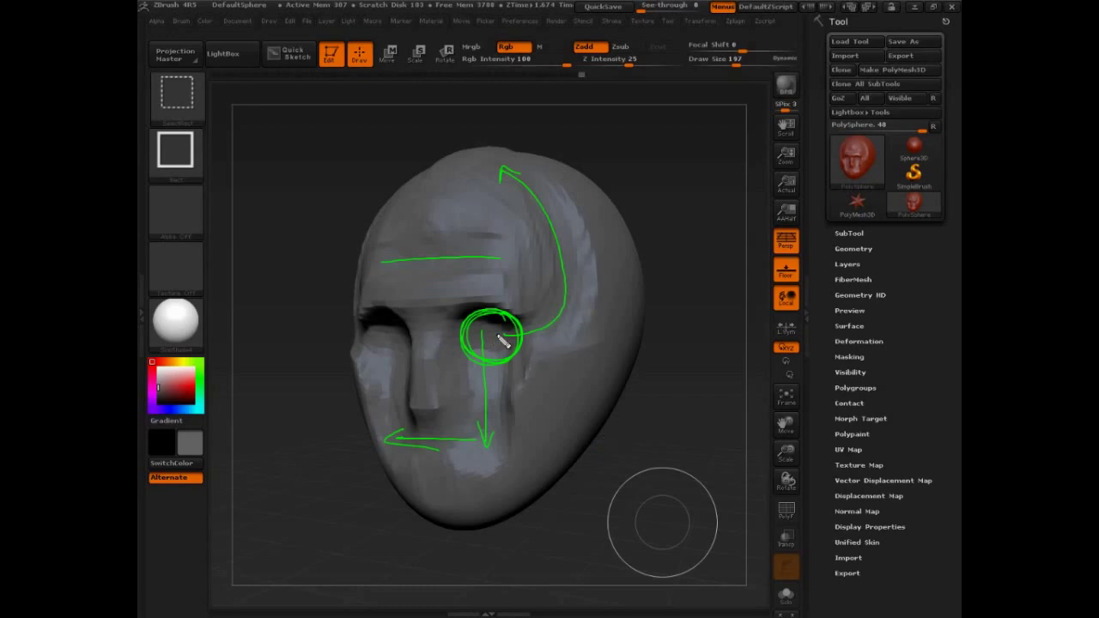
pyautogui.moveTo(619, 216); pyautogui.dragTo(621, 219)
pyautogui.moveTo(516, 394)
pyautogui.mouseDown()
pyautogui.moveTo(526, 360)
pyautogui.moveTo(606, 339)
pyautogui.moveTo(600, 370)
pyautogui.moveTo(560, 377)
pyautogui.mouseUp()
pyautogui.moveTo(598, 342); pyautogui.dragTo(589, 367)
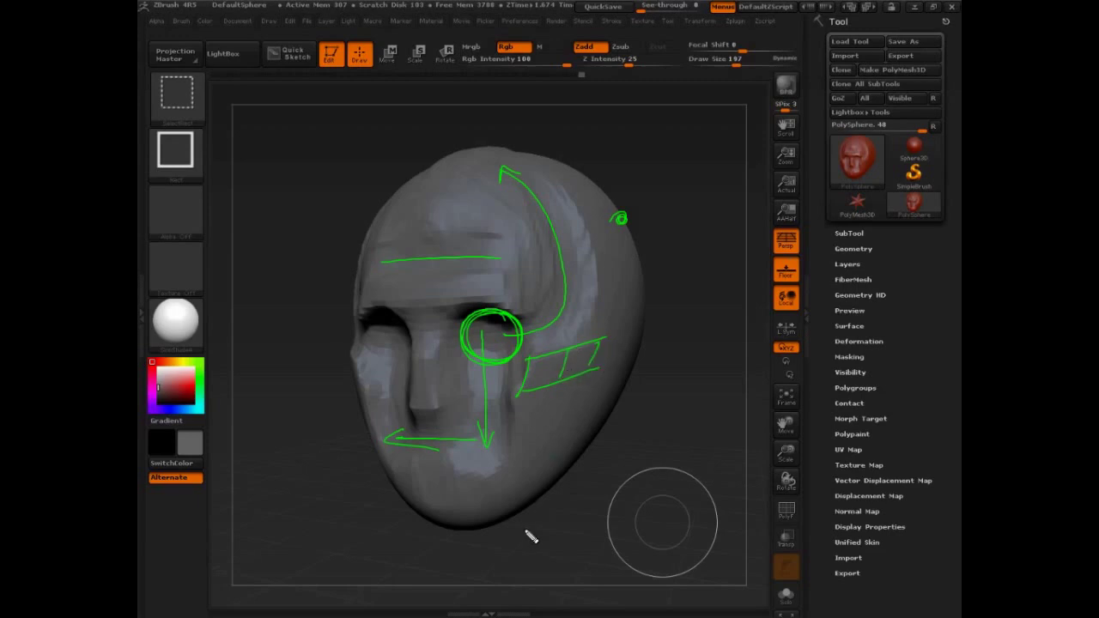
pyautogui.moveTo(354, 381); pyautogui.dragTo(318, 378)
pyautogui.moveTo(331, 371); pyautogui.dragTo(333, 388)
pyautogui.moveTo(359, 313); pyautogui.dragTo(382, 312)
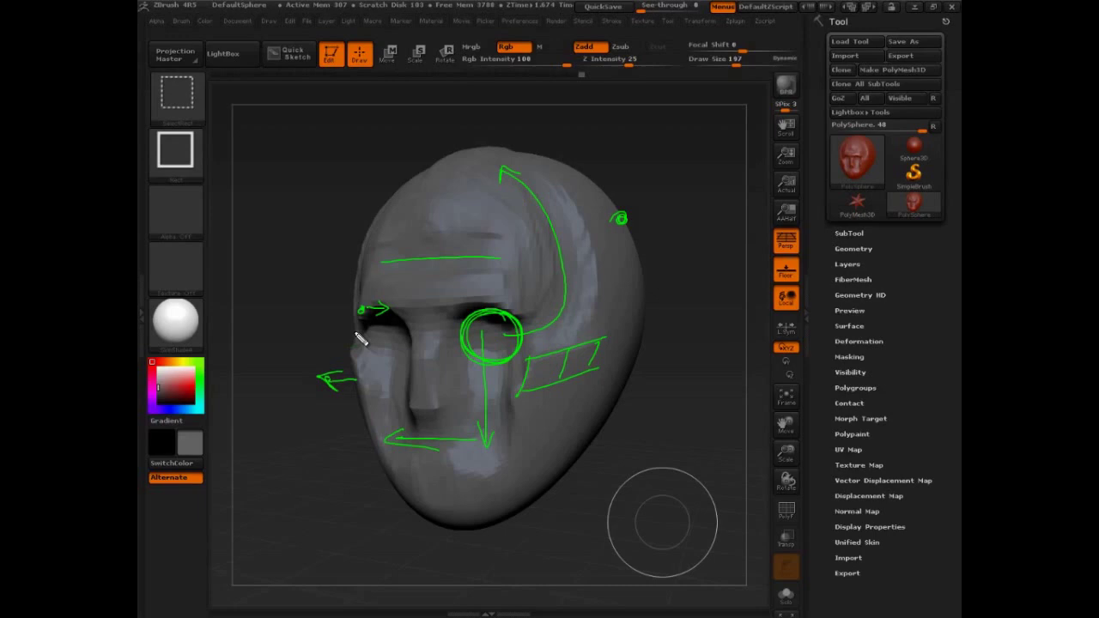
pyautogui.moveTo(755, 56); pyautogui.dragTo(714, 54)
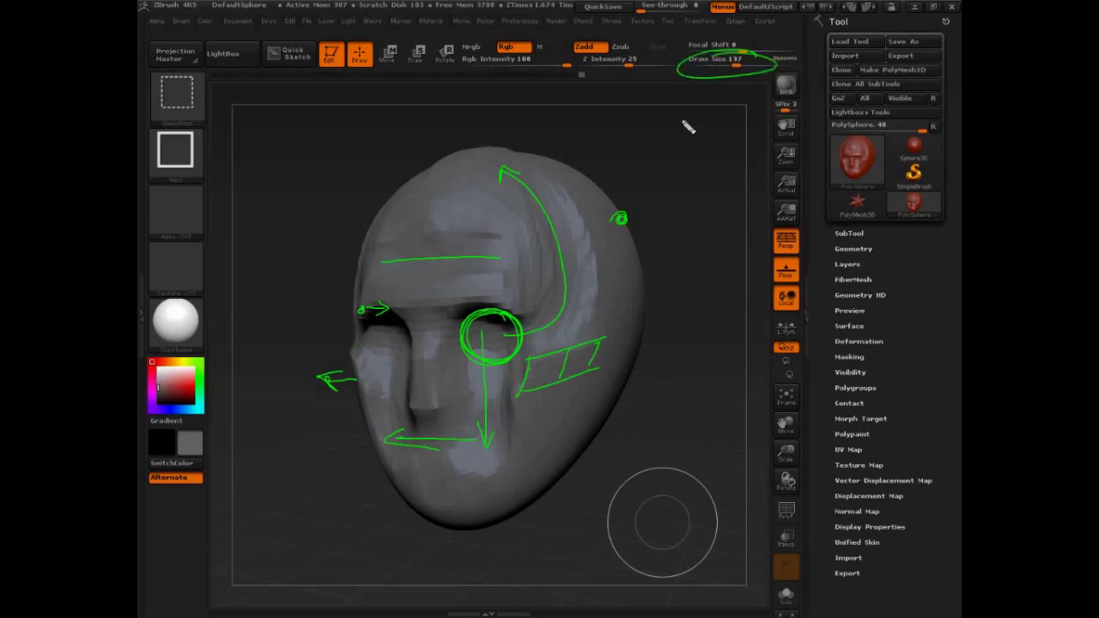
pyautogui.moveTo(477, 400)
pyautogui.mouseDown()
pyautogui.moveTo(507, 396)
pyautogui.moveTo(463, 410)
pyautogui.moveTo(473, 421)
pyautogui.moveTo(511, 417)
pyautogui.mouseUp()
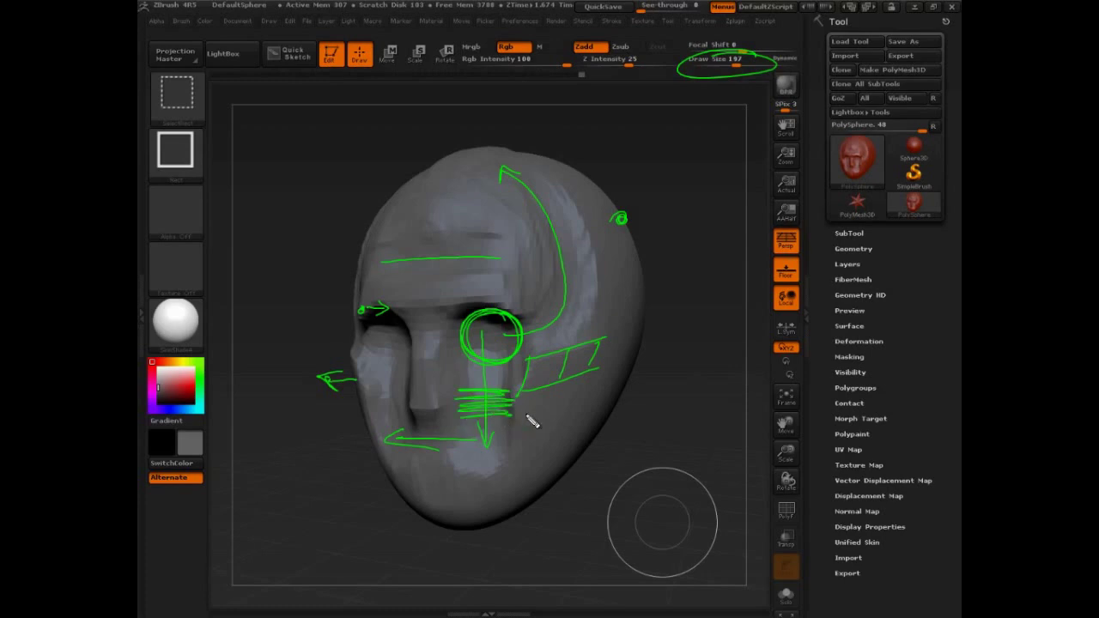